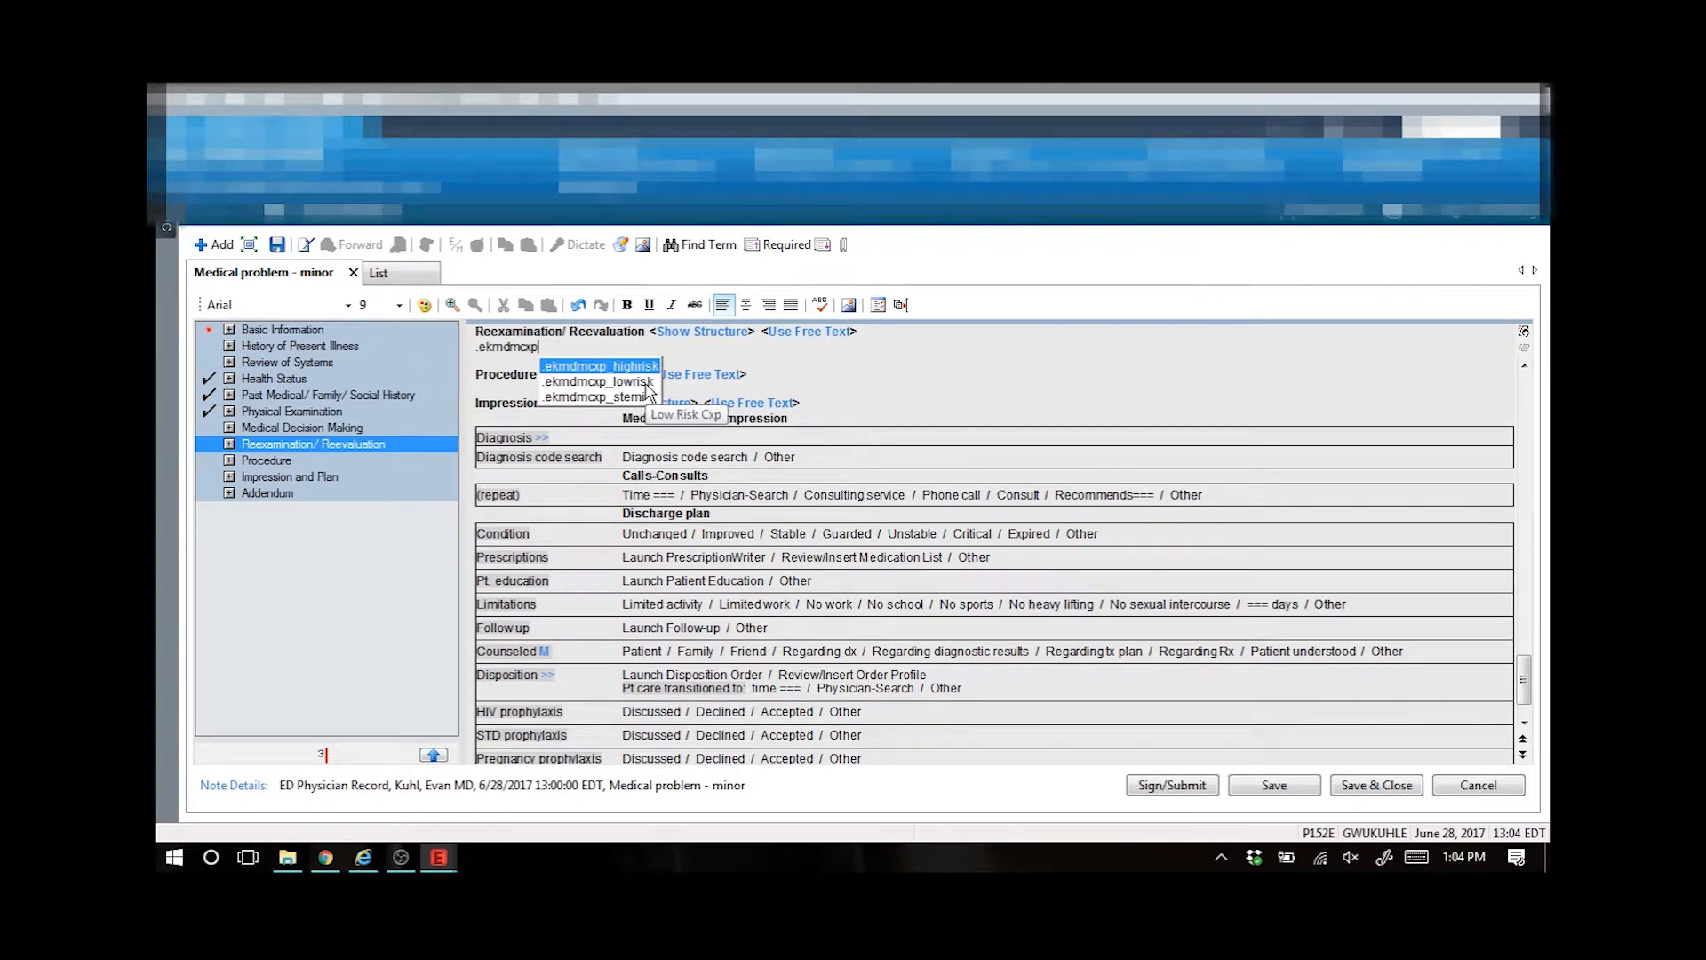
# - Insert the .ekmdmcxp_lowrisk auto text into Reexamination/Reevaluation and fill its last blank with "discharge home with PCP f/u."
pyautogui.click(648, 383)
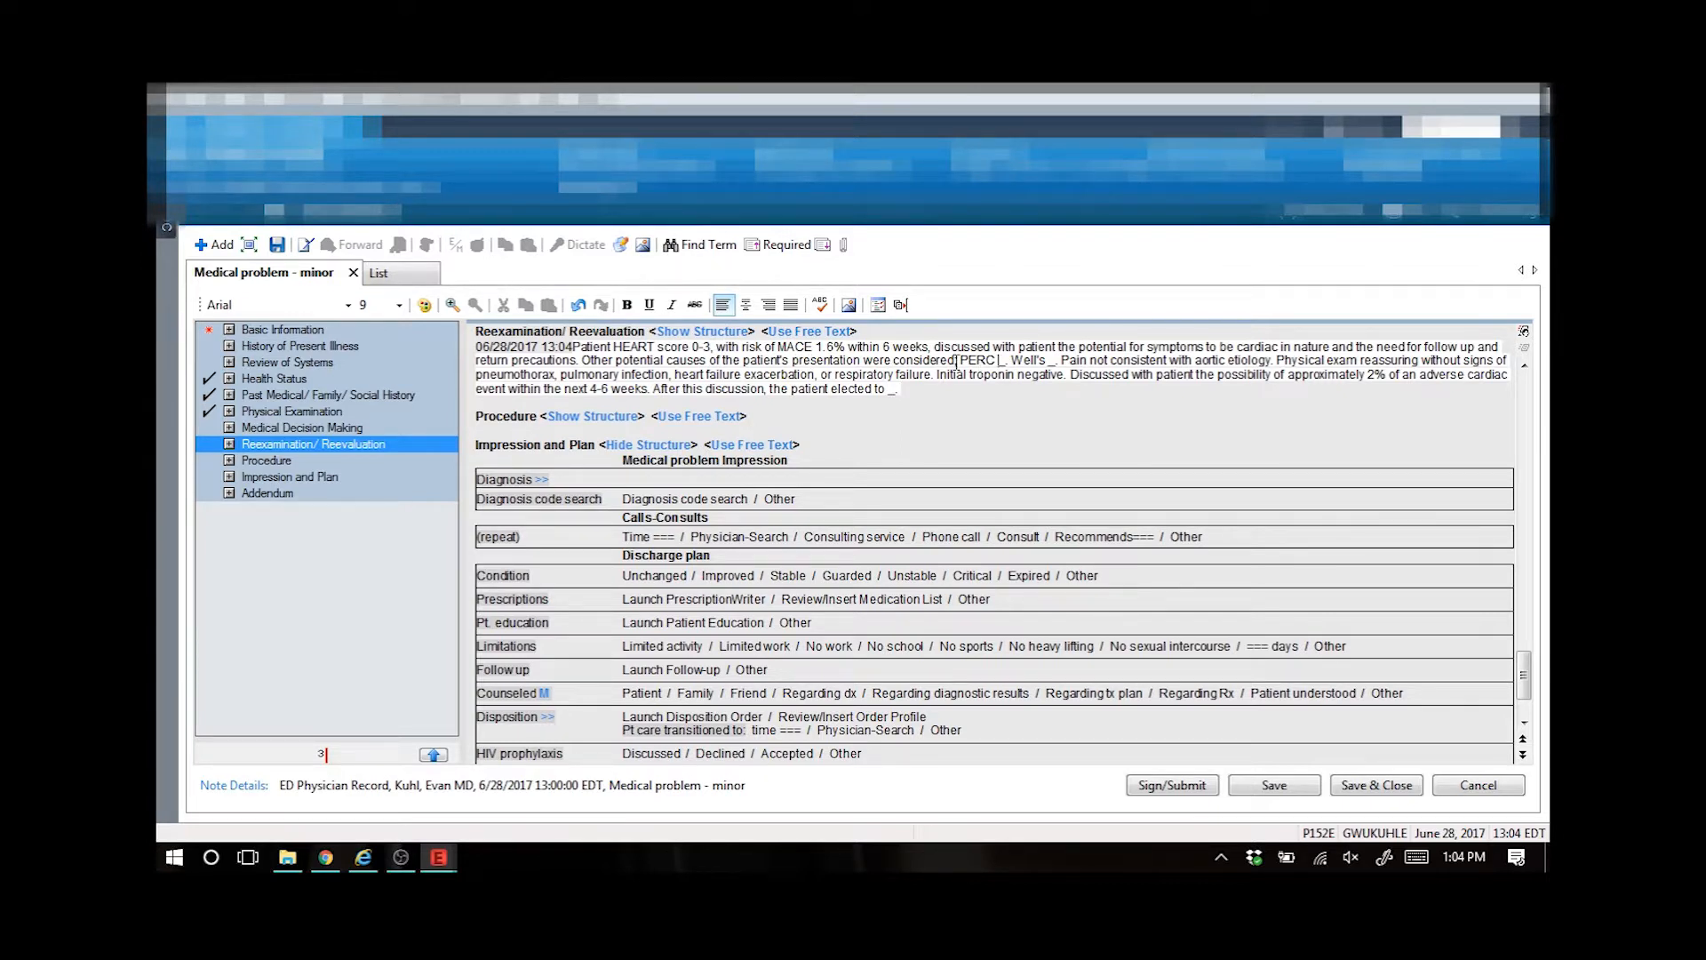
pyautogui.press('F3')
pyautogui.press('F3')
pyautogui.press('F3')
pyautogui.write('discharge home with PCP f/u')
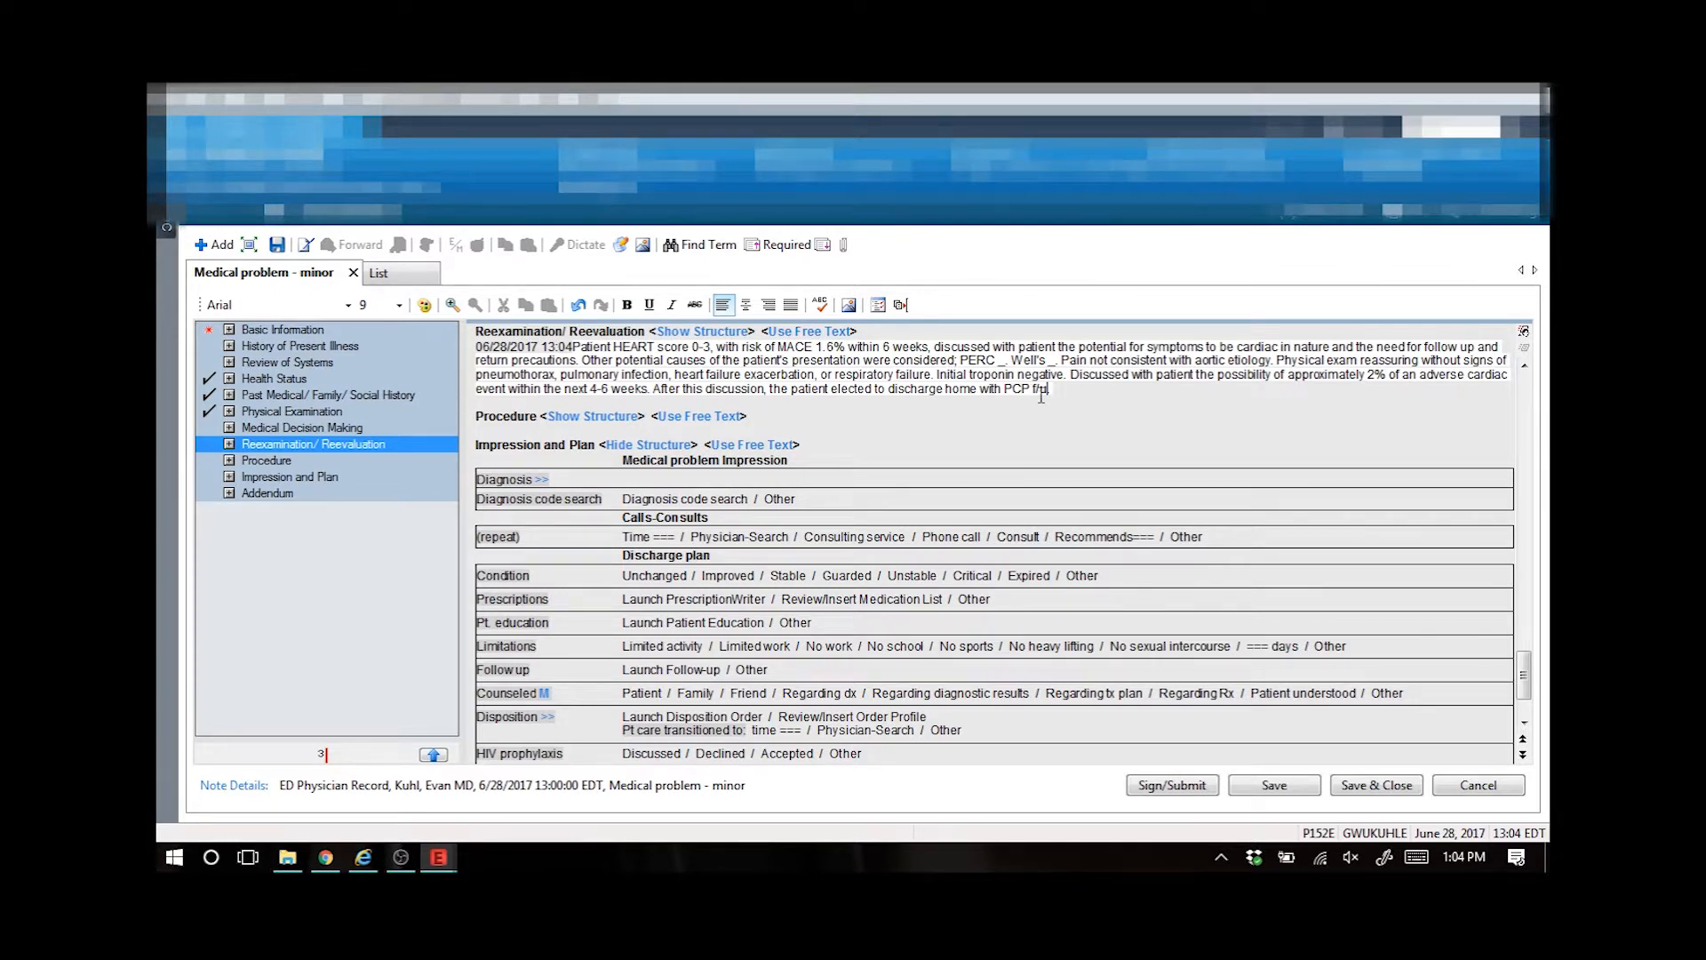
pyautogui.write('.')
# - Insert the .ekrptaccept auto text on a new line and start another line after it
pyautogui.press('Return')
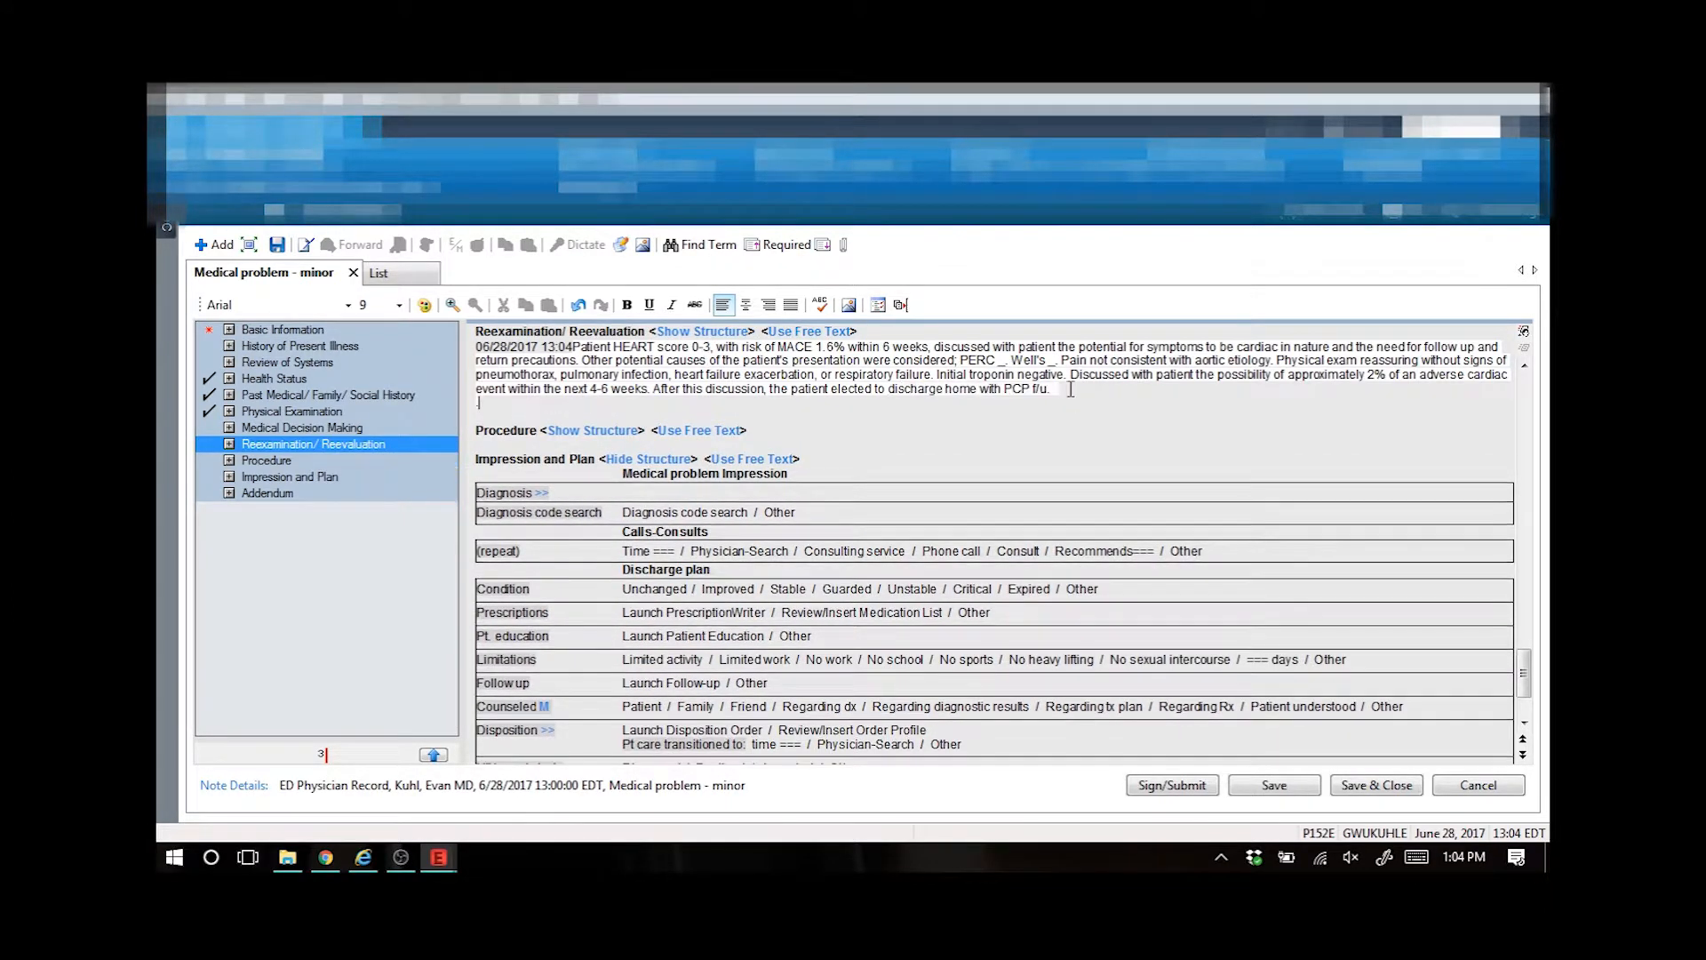
pyautogui.write('.')
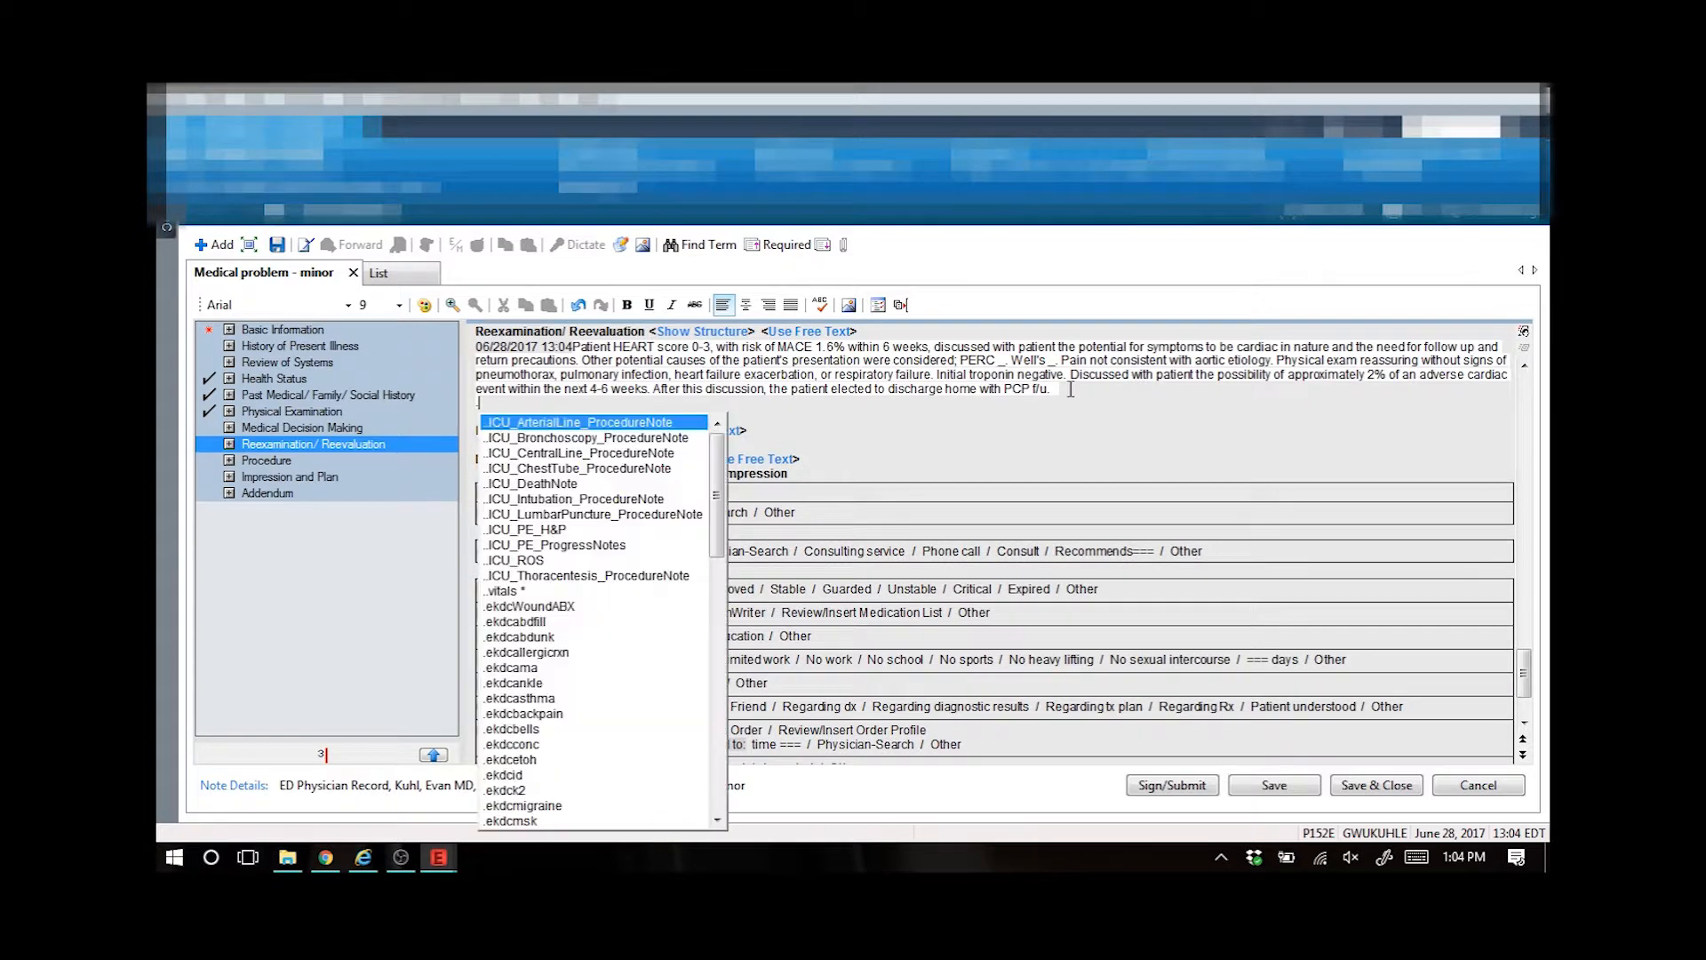
pyautogui.write('ekrpt')
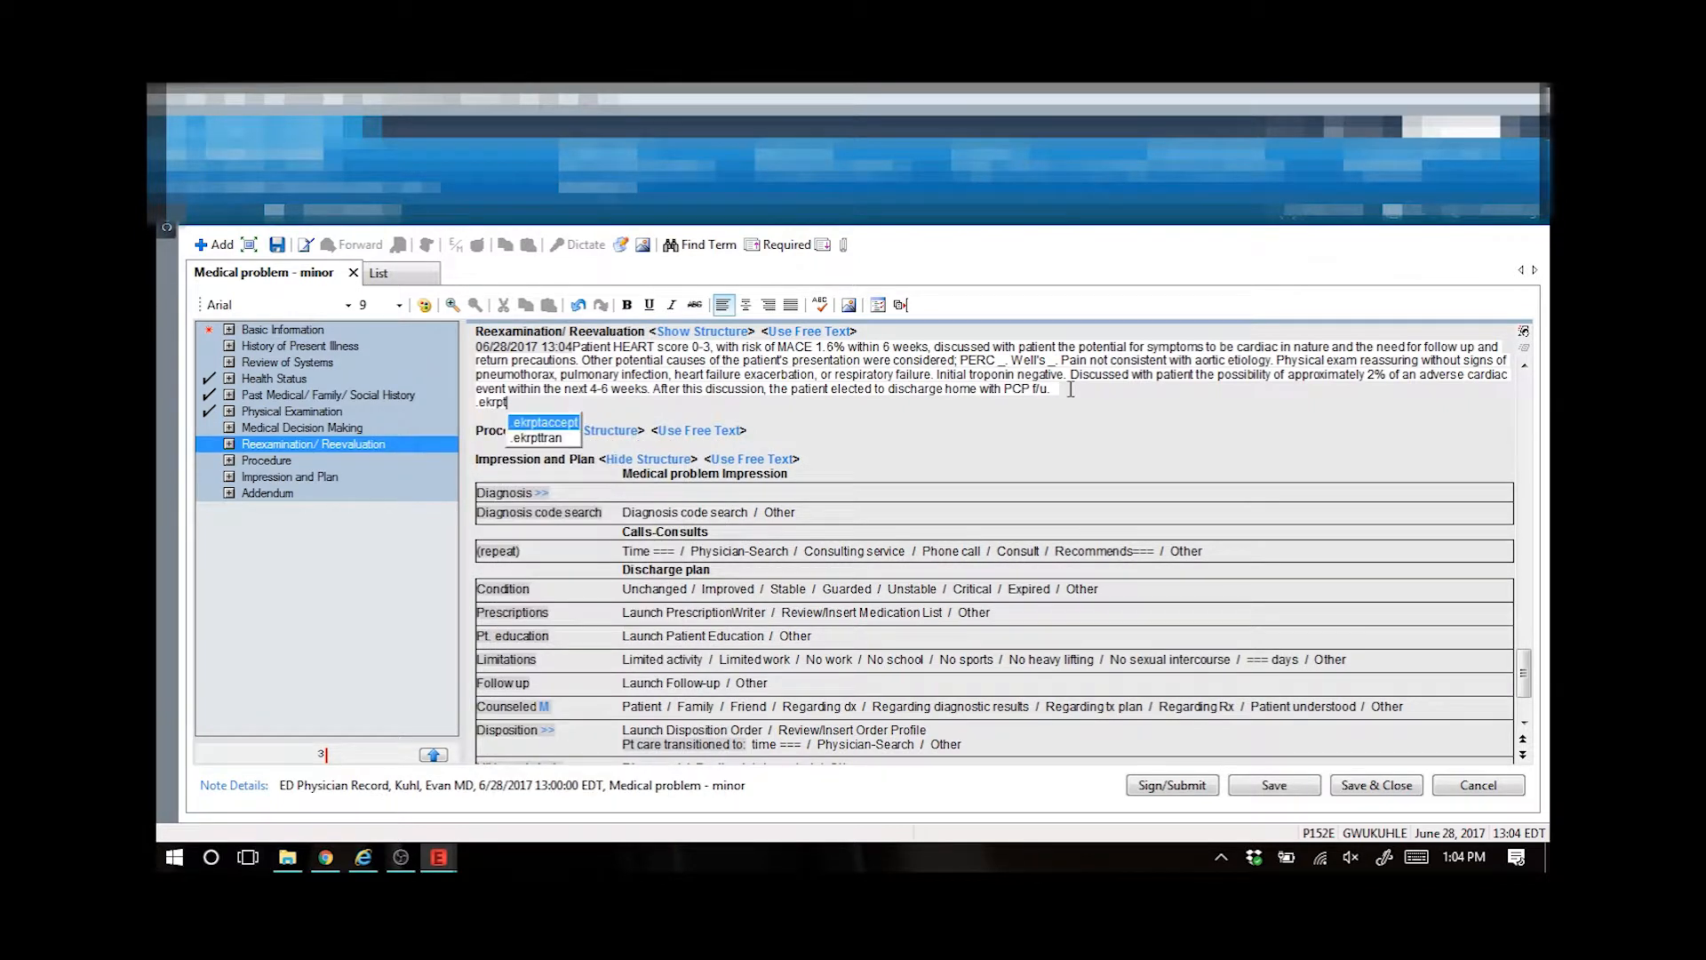
pyautogui.press('Return')
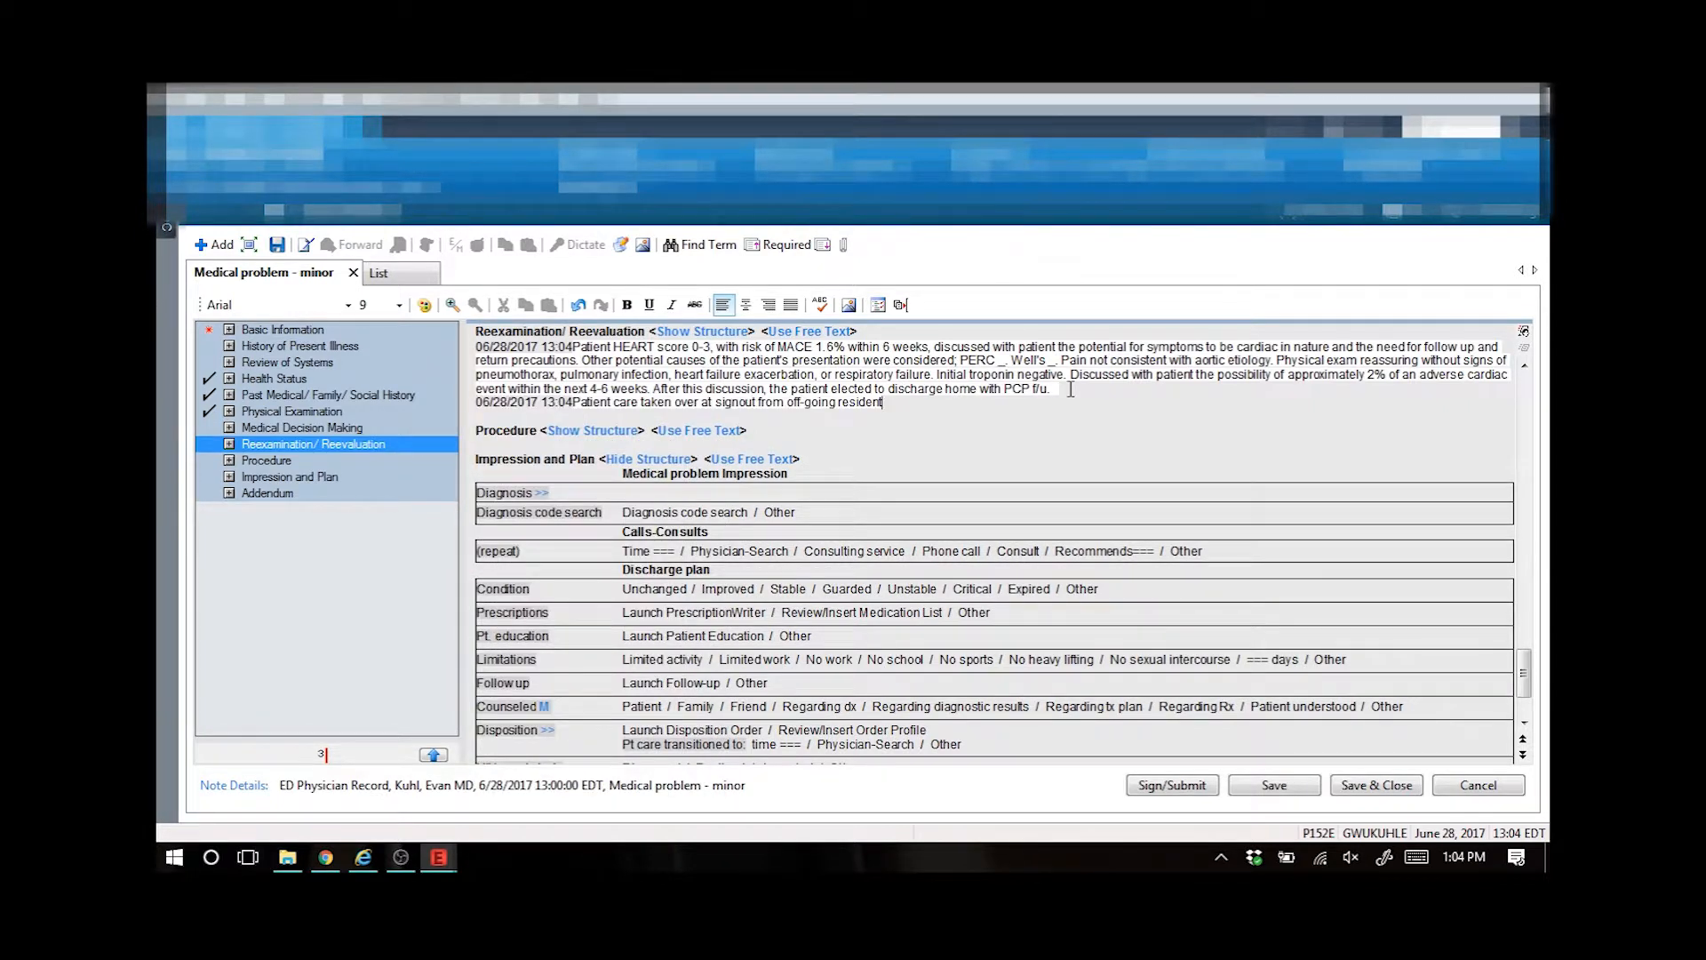
pyautogui.press('Return')
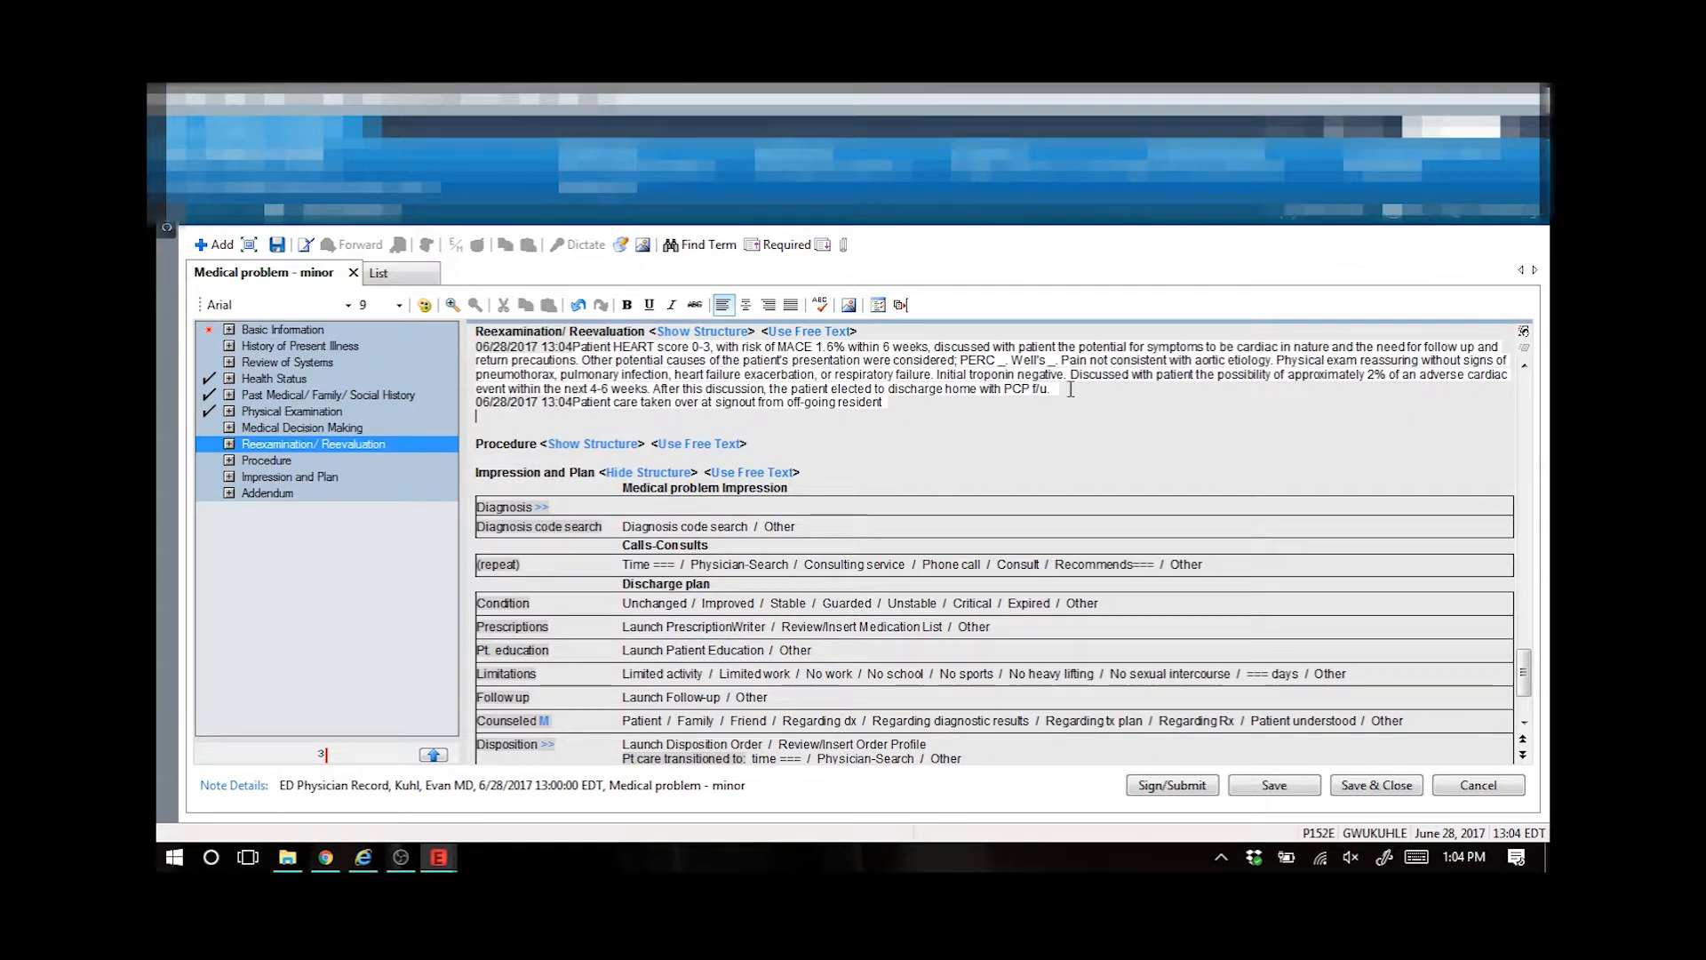
# - Insert the .ekrpsychhold auto text on the new line
pyautogui.write('.ekr')
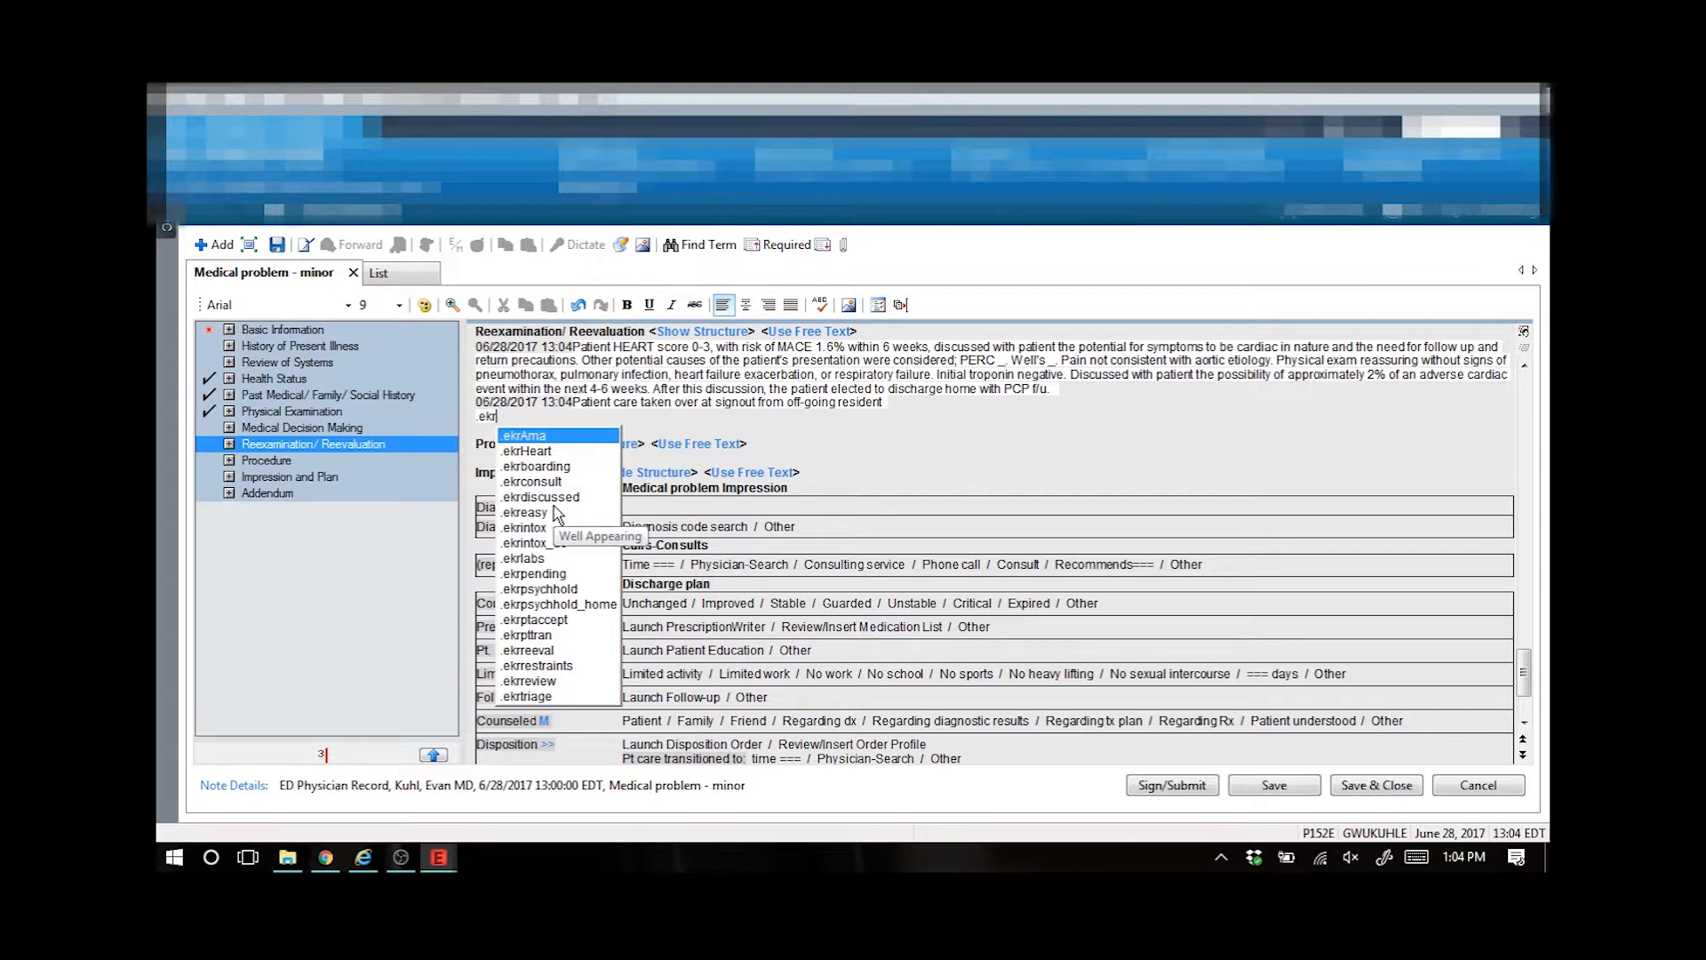
pyautogui.write('ps')
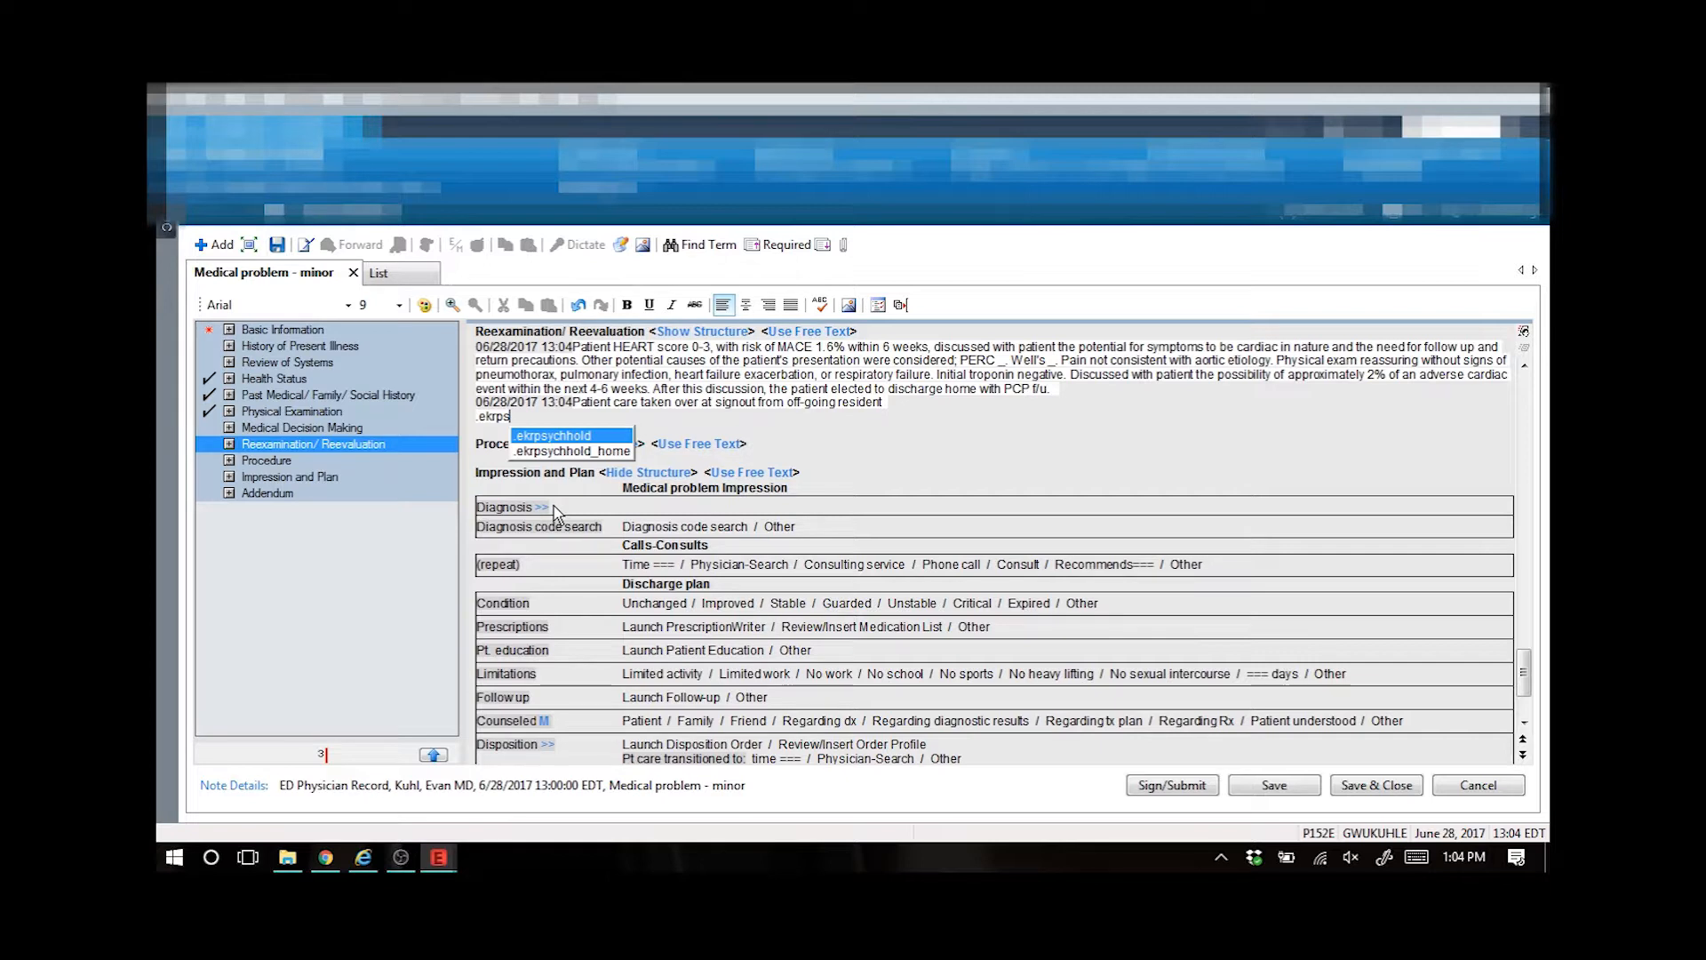
pyautogui.press('Return')
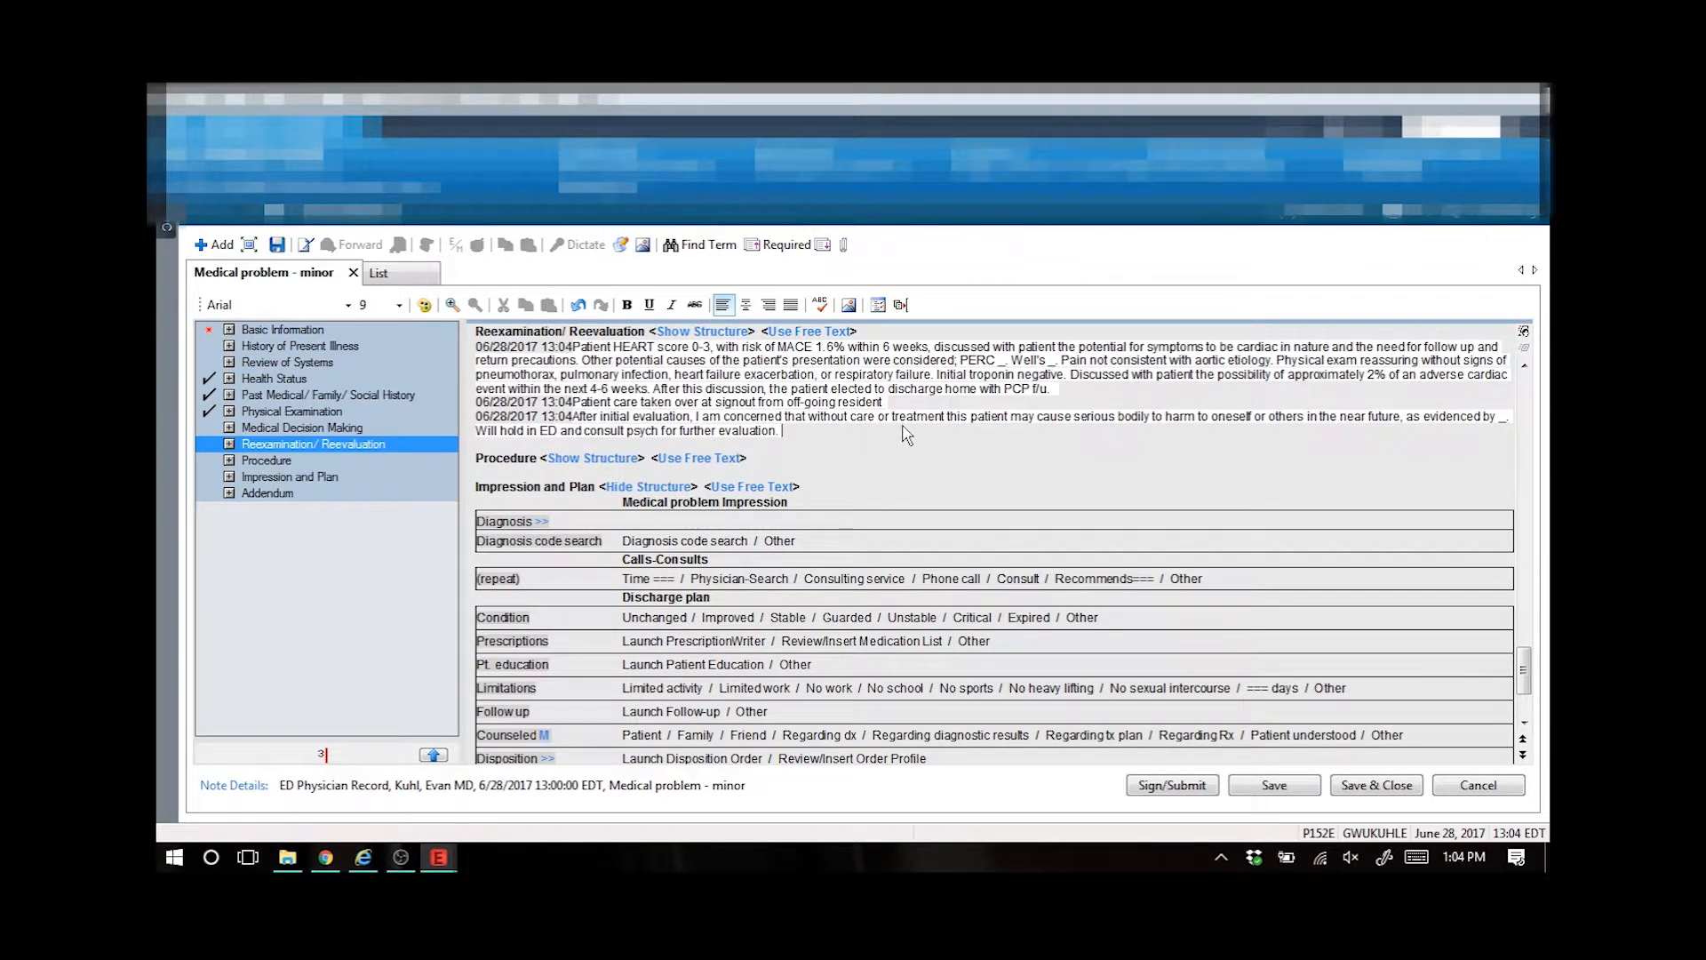
# - Save the psych hold paragraph as a new auto text with abbreviation .test and description Test
pyautogui.moveTo(783, 435); pyautogui.dragTo(575, 424)
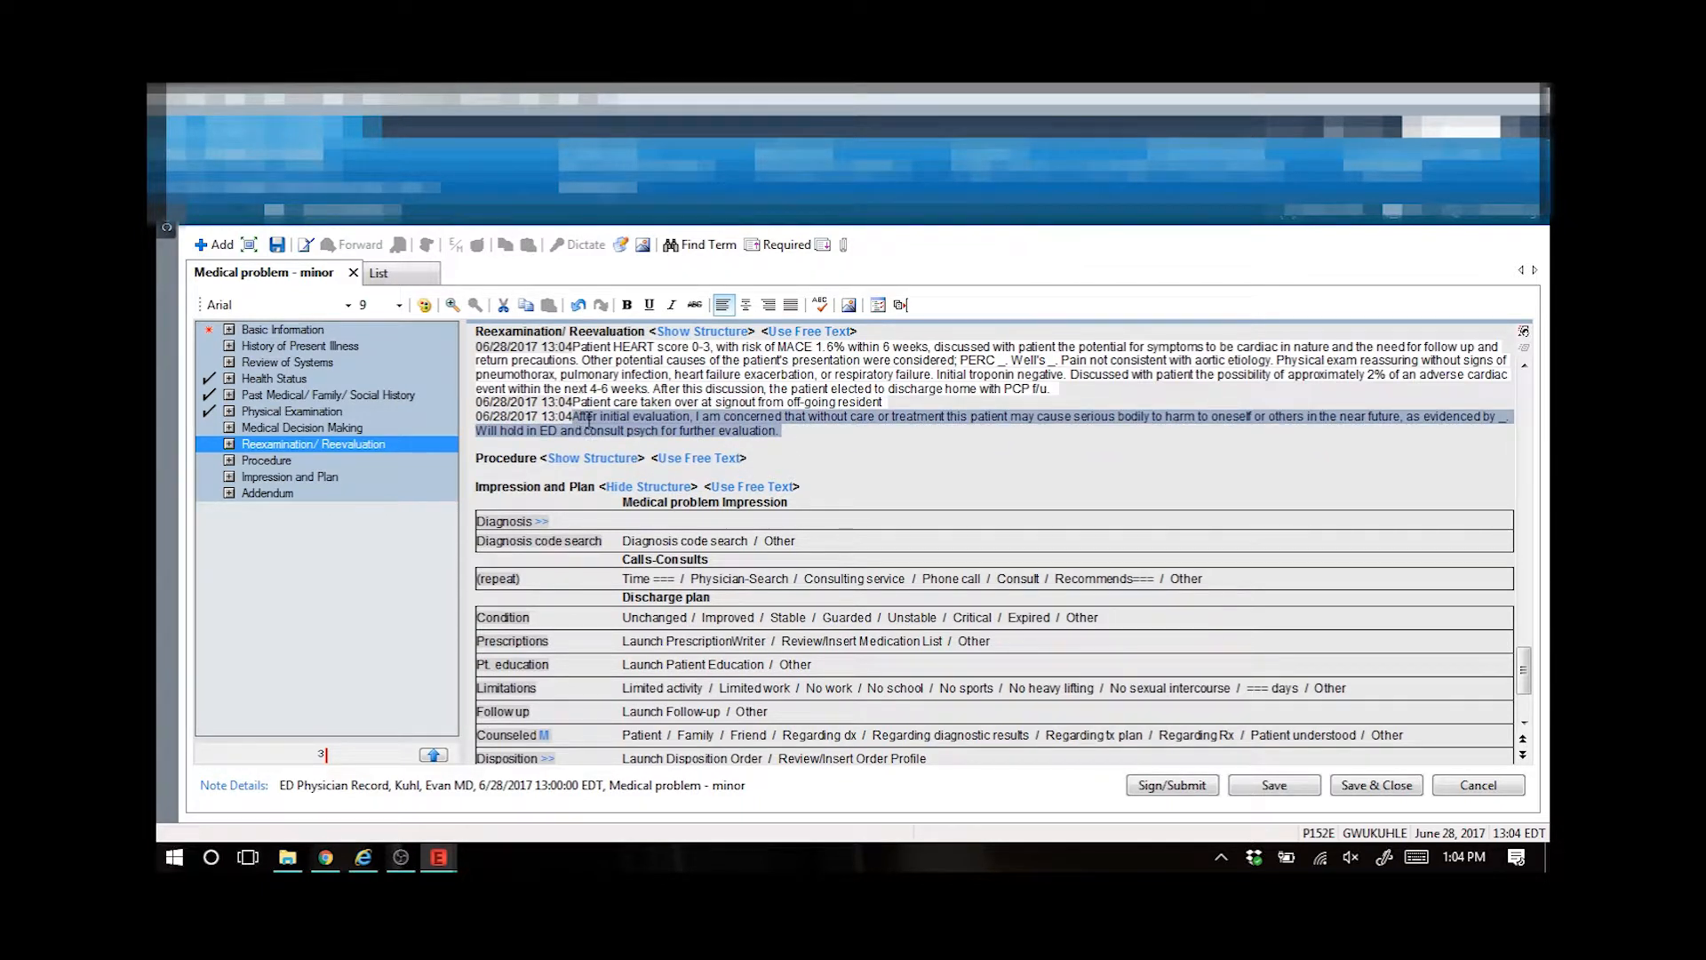
pyautogui.rightClick(590, 420)
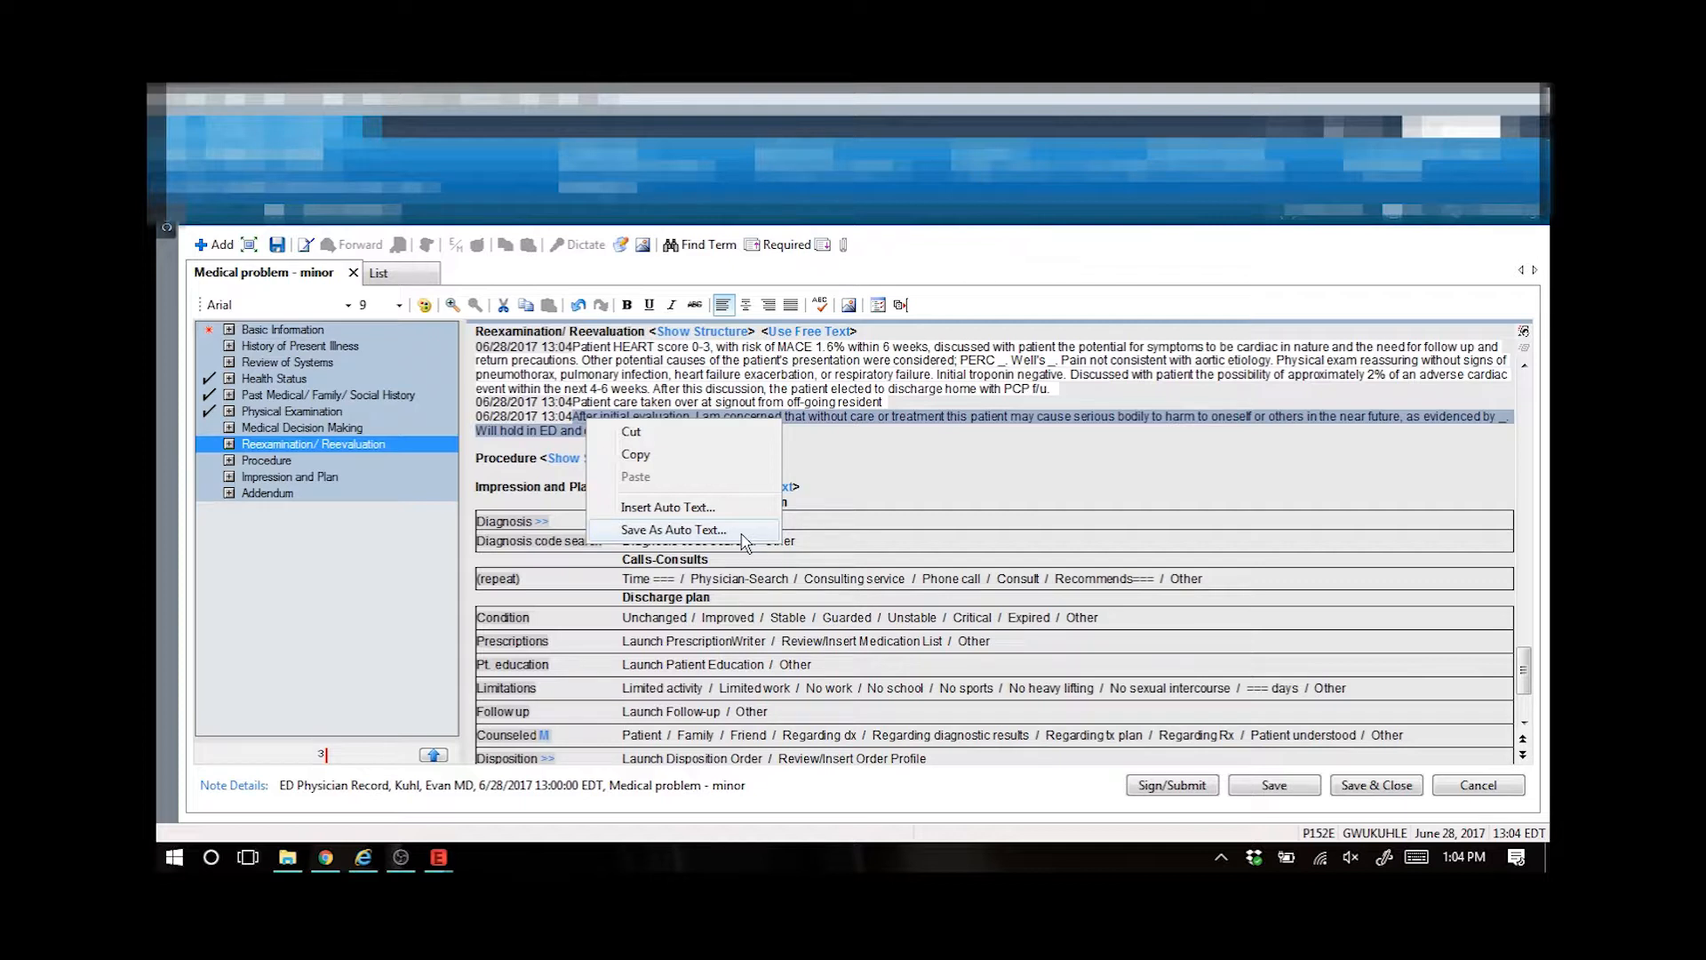
pyautogui.click(743, 536)
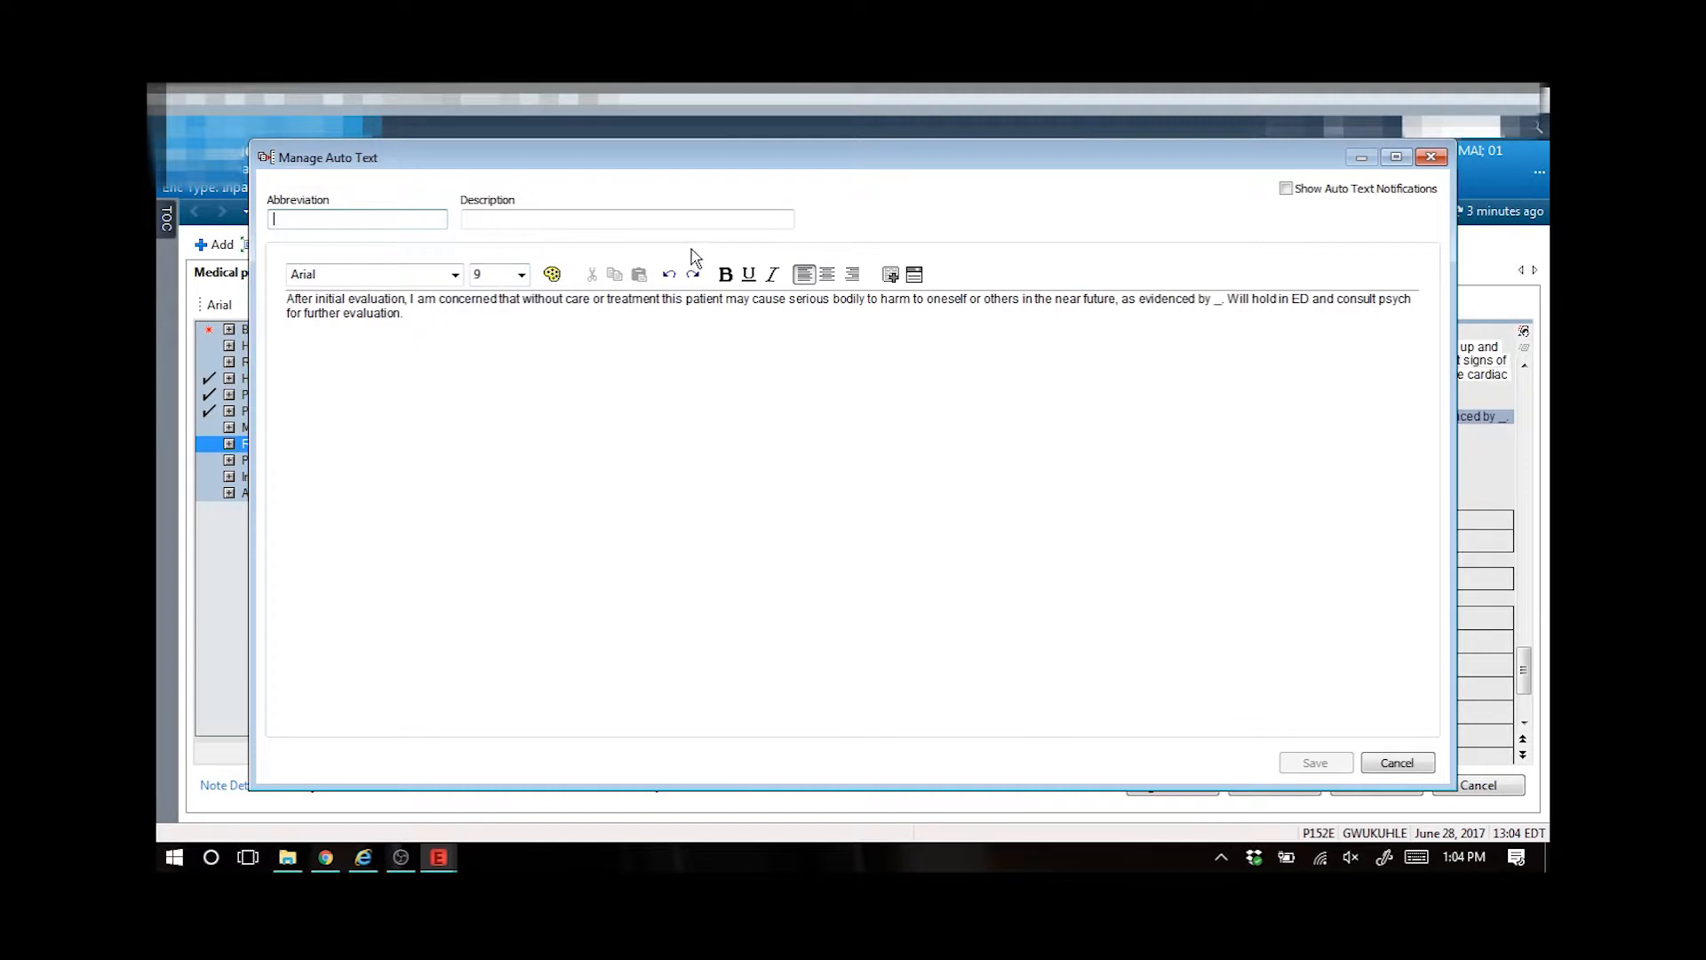
pyautogui.write('.test')
pyautogui.press('Tab')
pyautogui.write('Test')
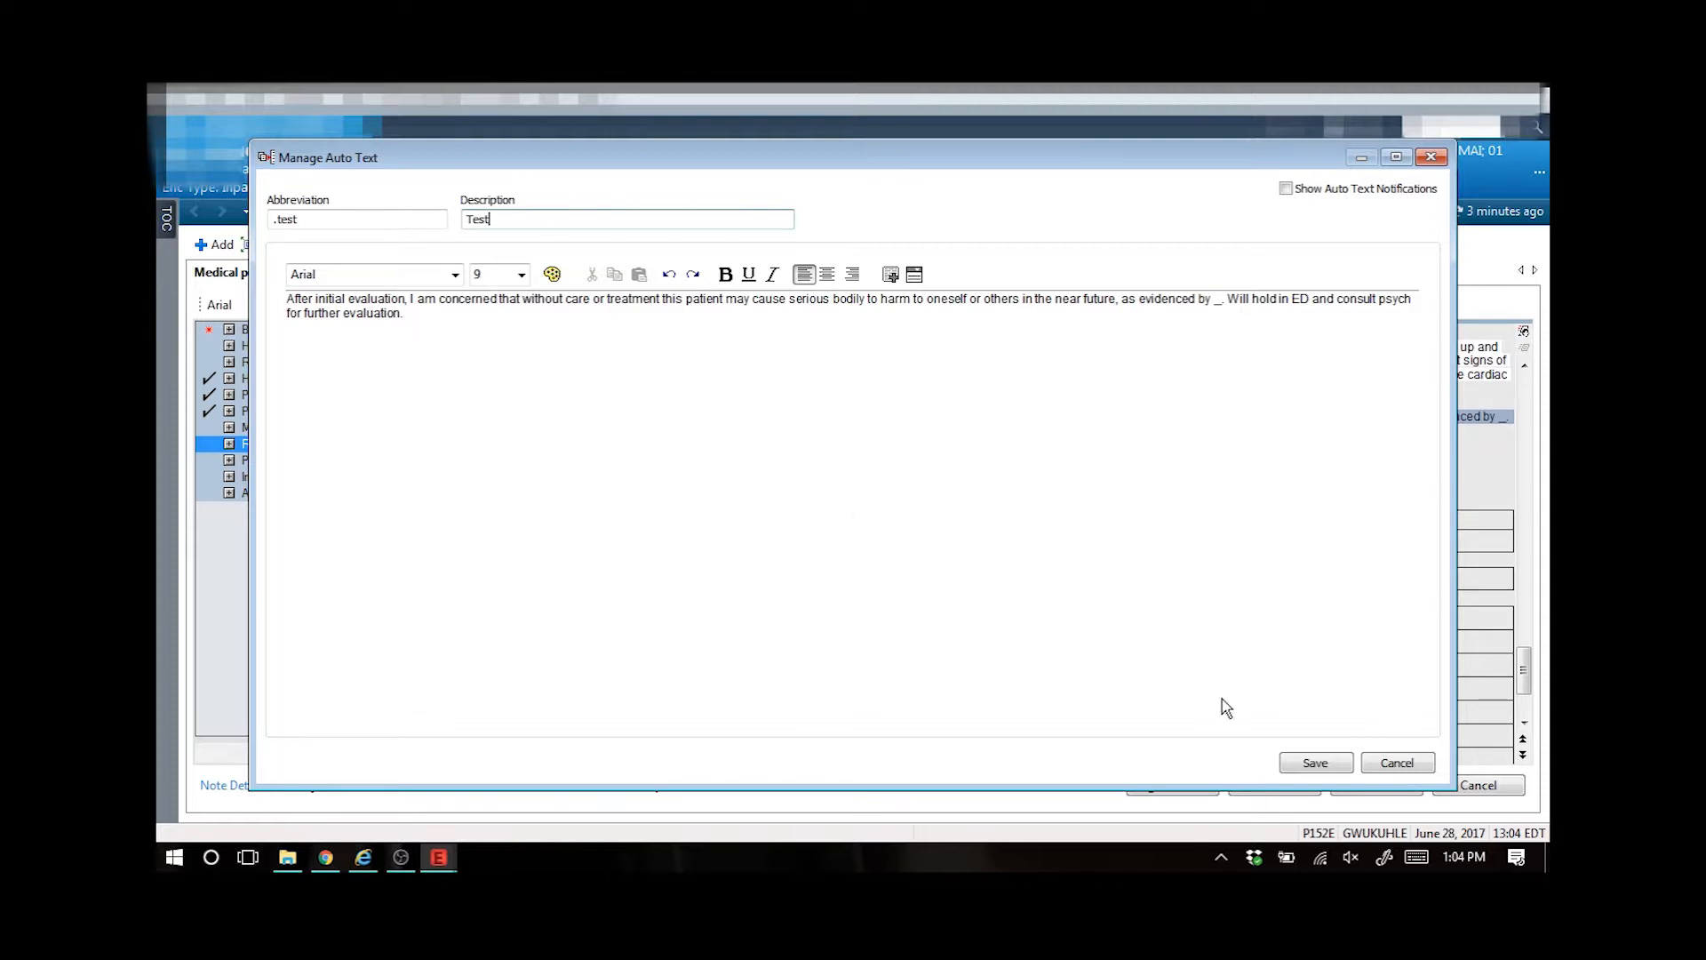
pyautogui.click(1325, 765)
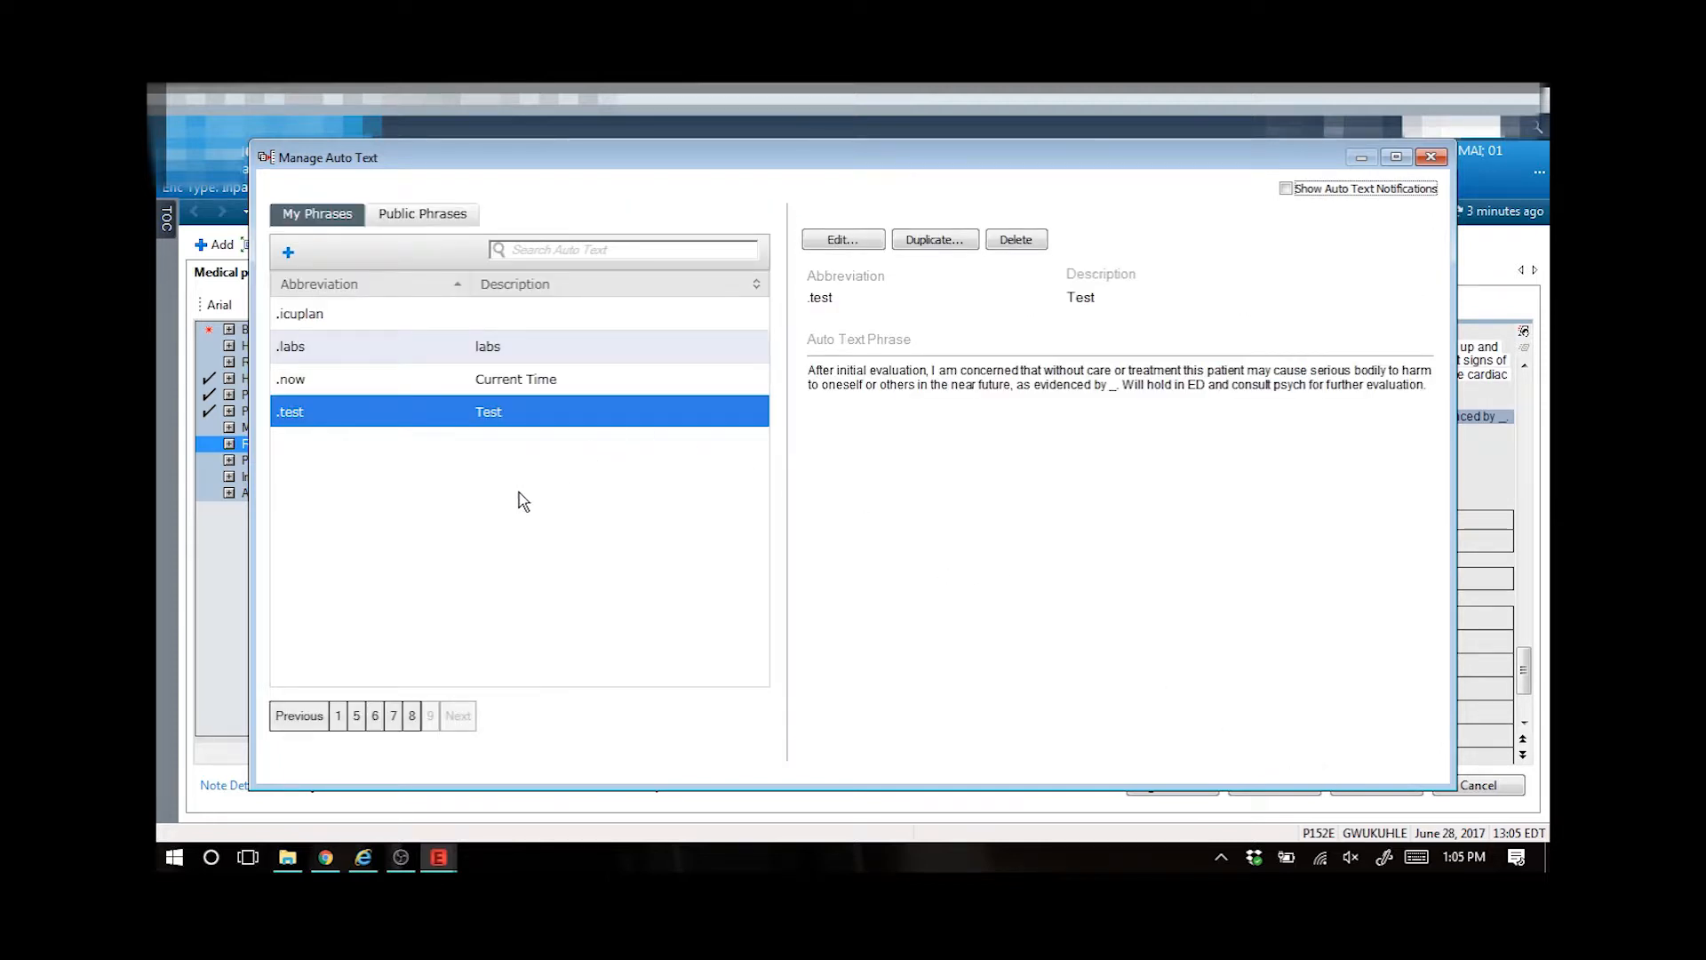
# - Start a new auto text phrase with abbreviation .now and description Time
pyautogui.click(357, 382)
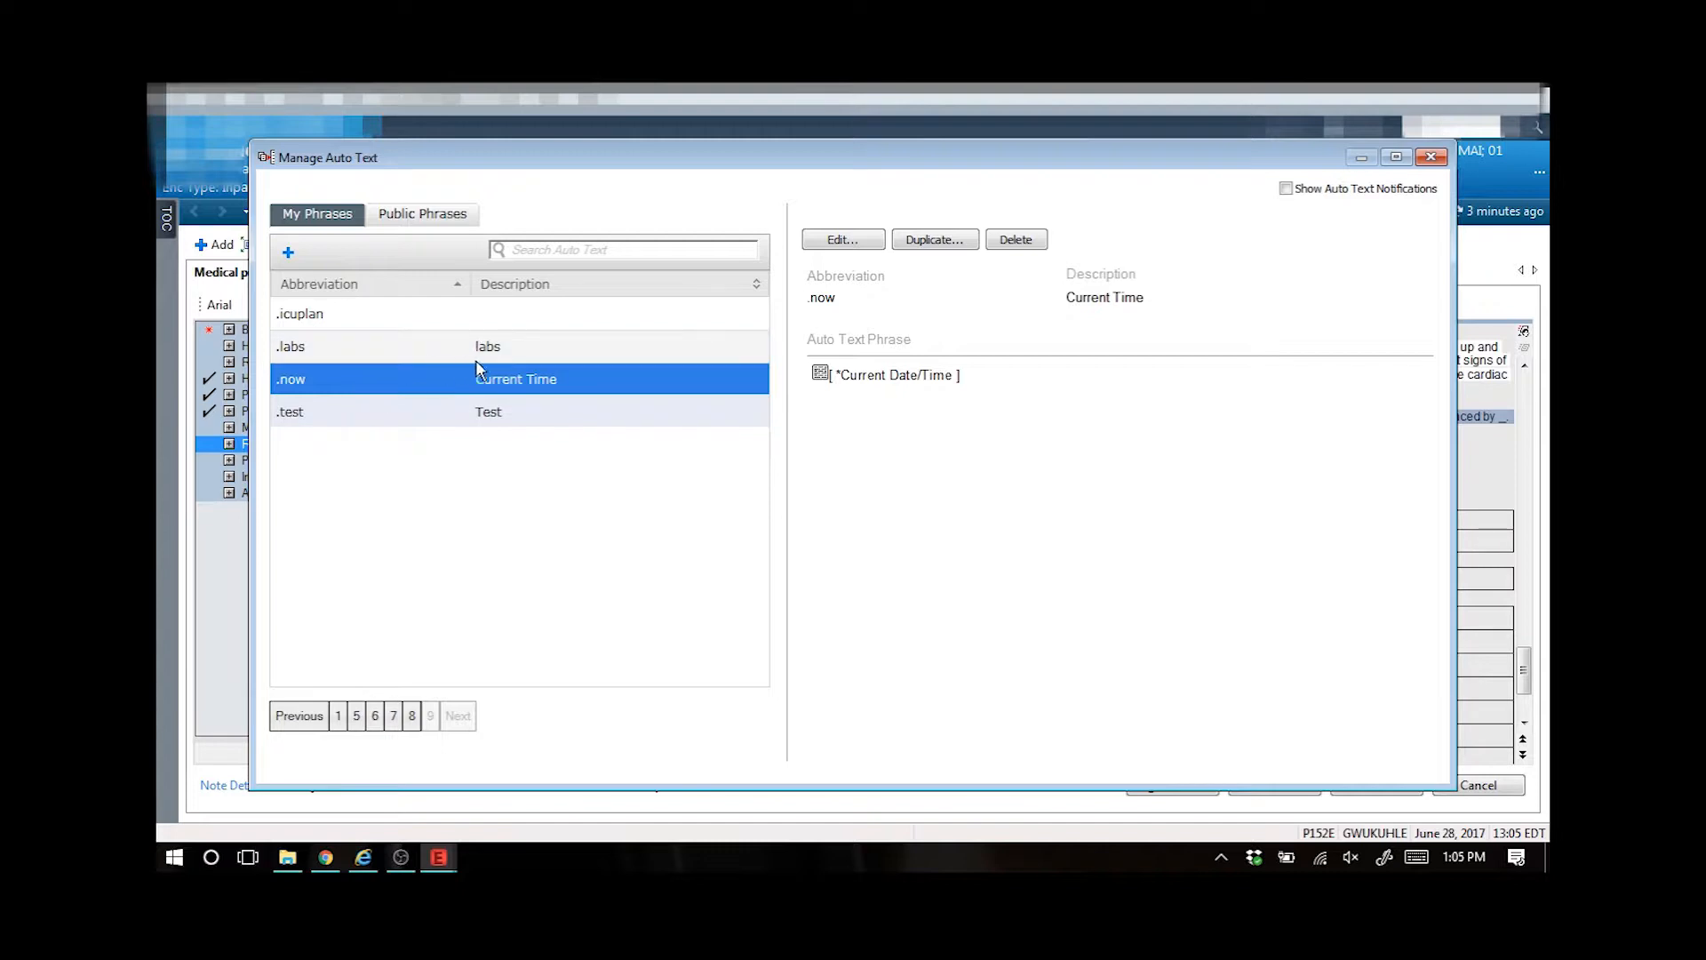
pyautogui.click(289, 256)
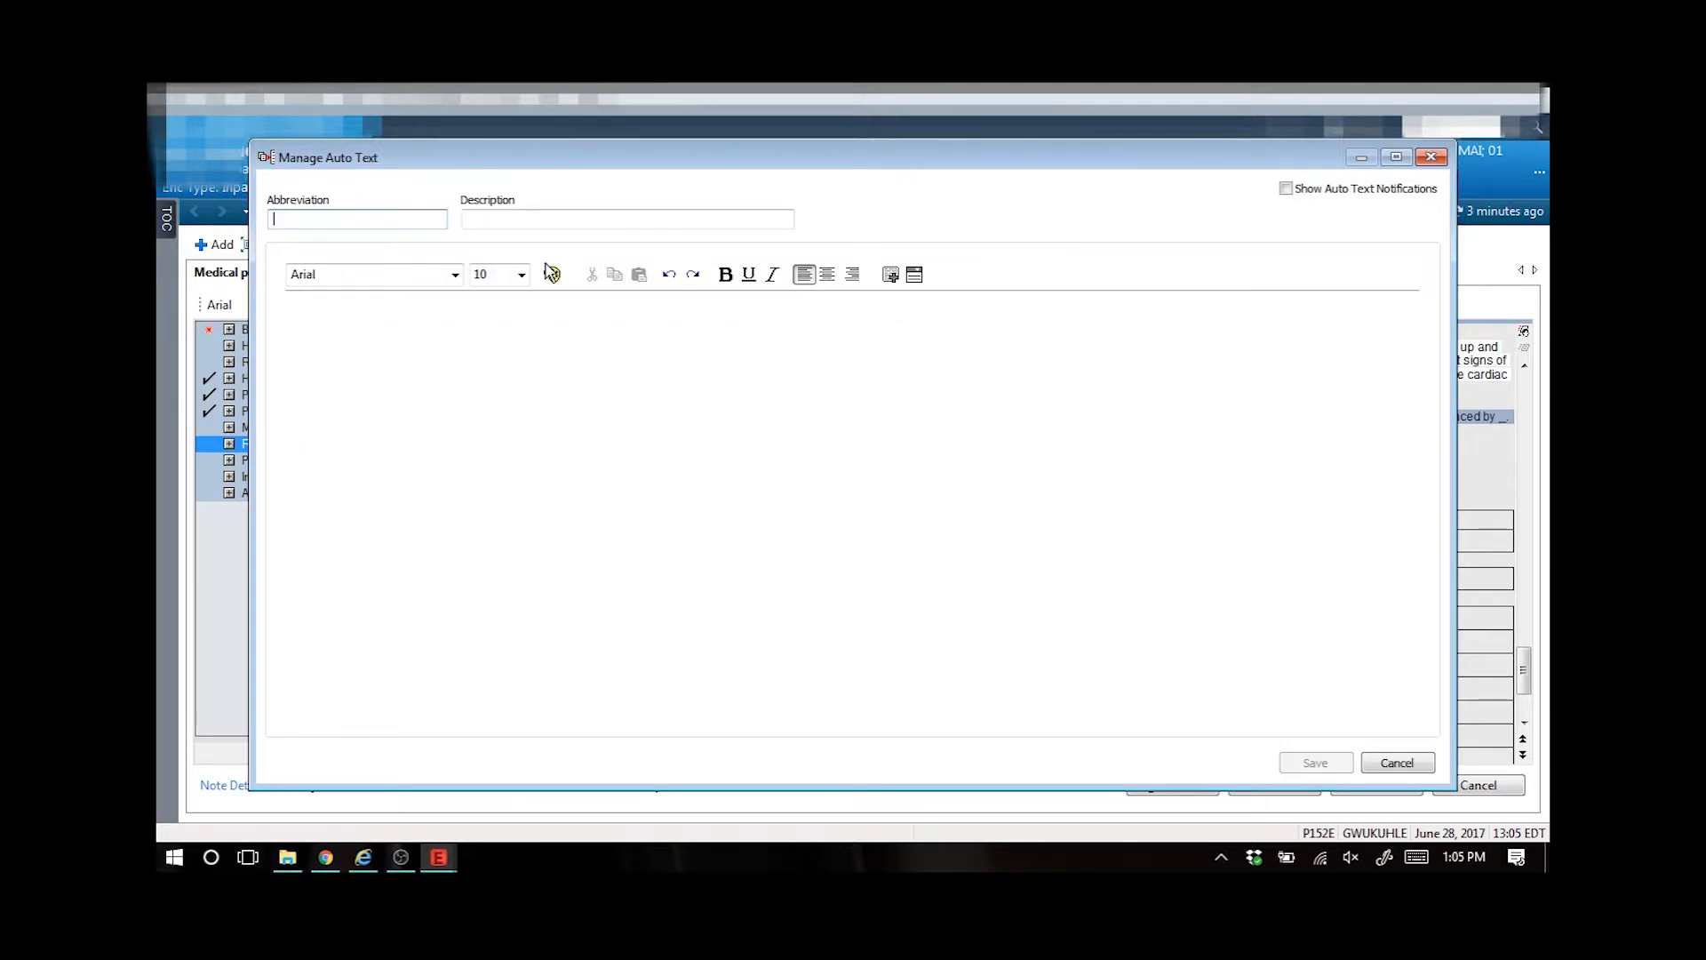
pyautogui.write('.now')
pyautogui.press('Tab')
pyautogui.write('Time')
pyautogui.press('Tab')
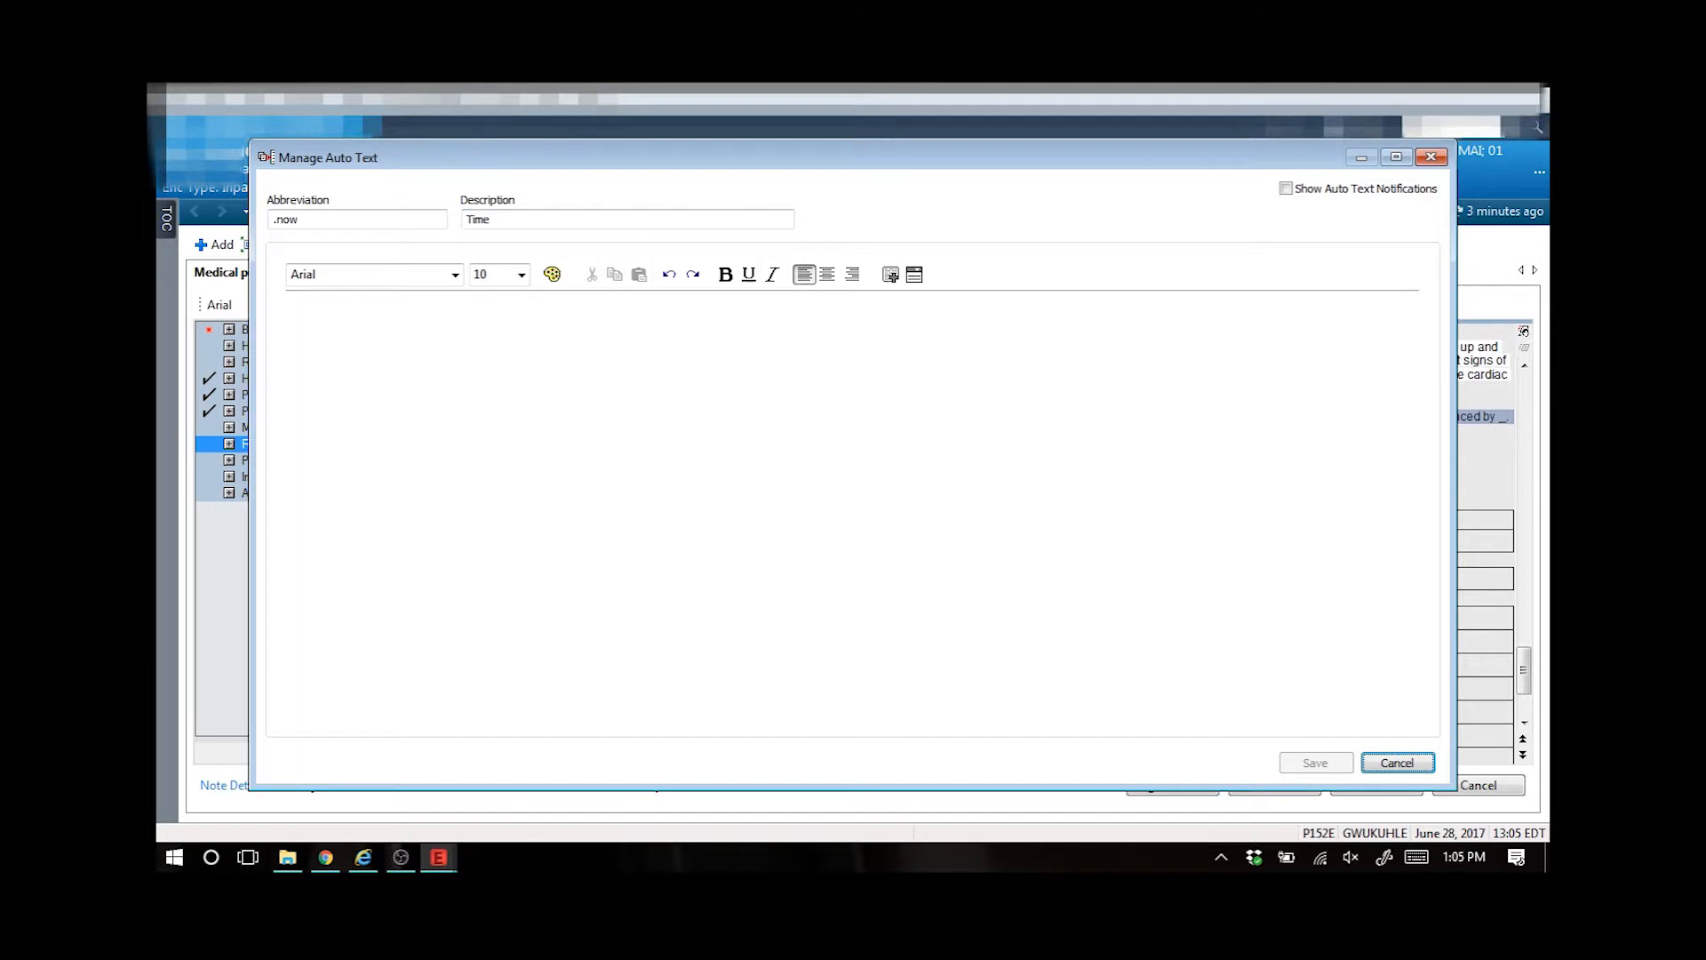
# - Insert the *Current Date/Time smart template into the phrase and save it, overwriting the existing .now phrase
pyautogui.click(891, 276)
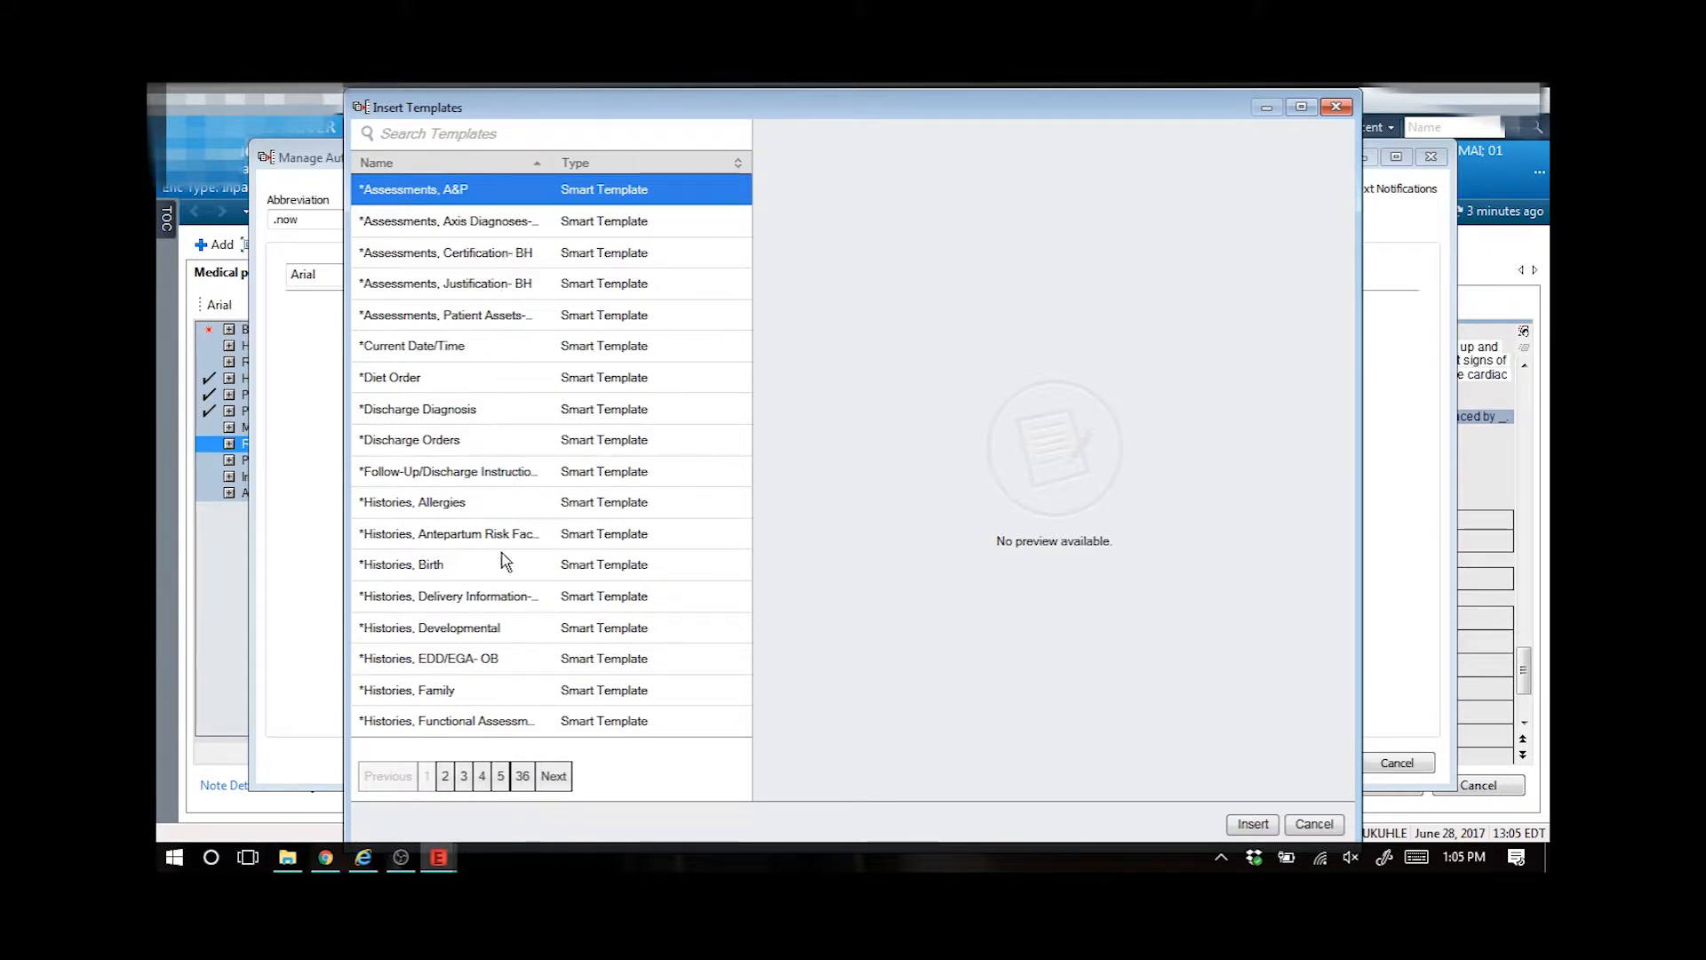
pyautogui.click(500, 688)
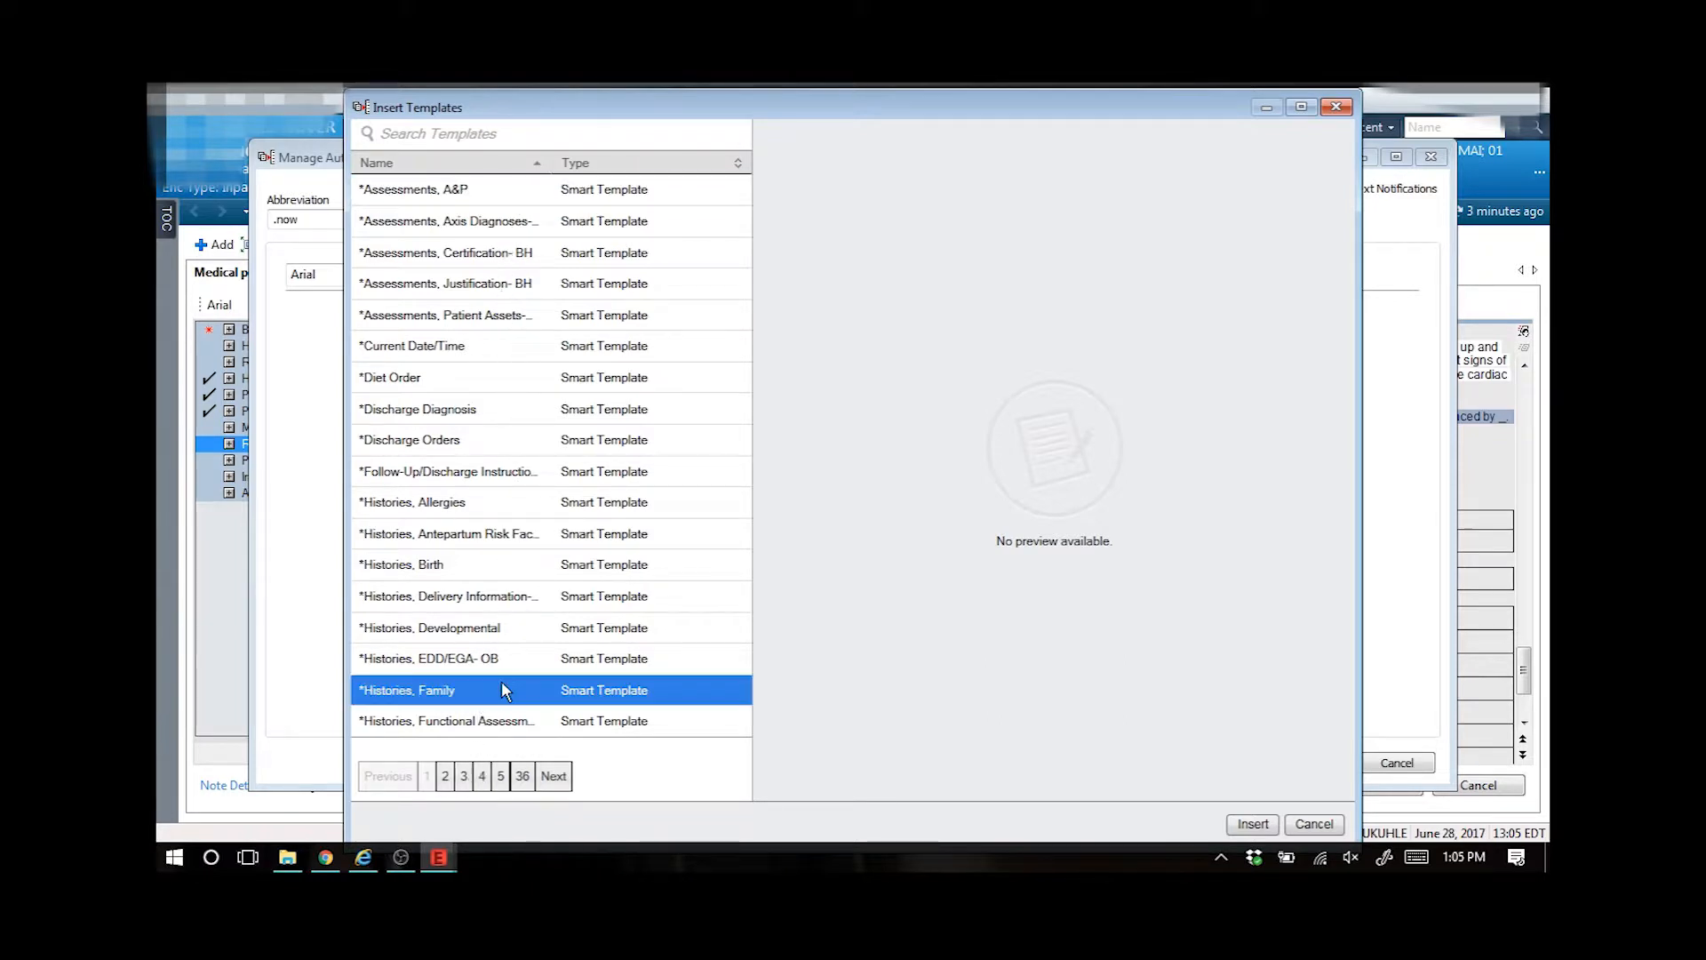
pyautogui.click(466, 777)
pyautogui.click(480, 377)
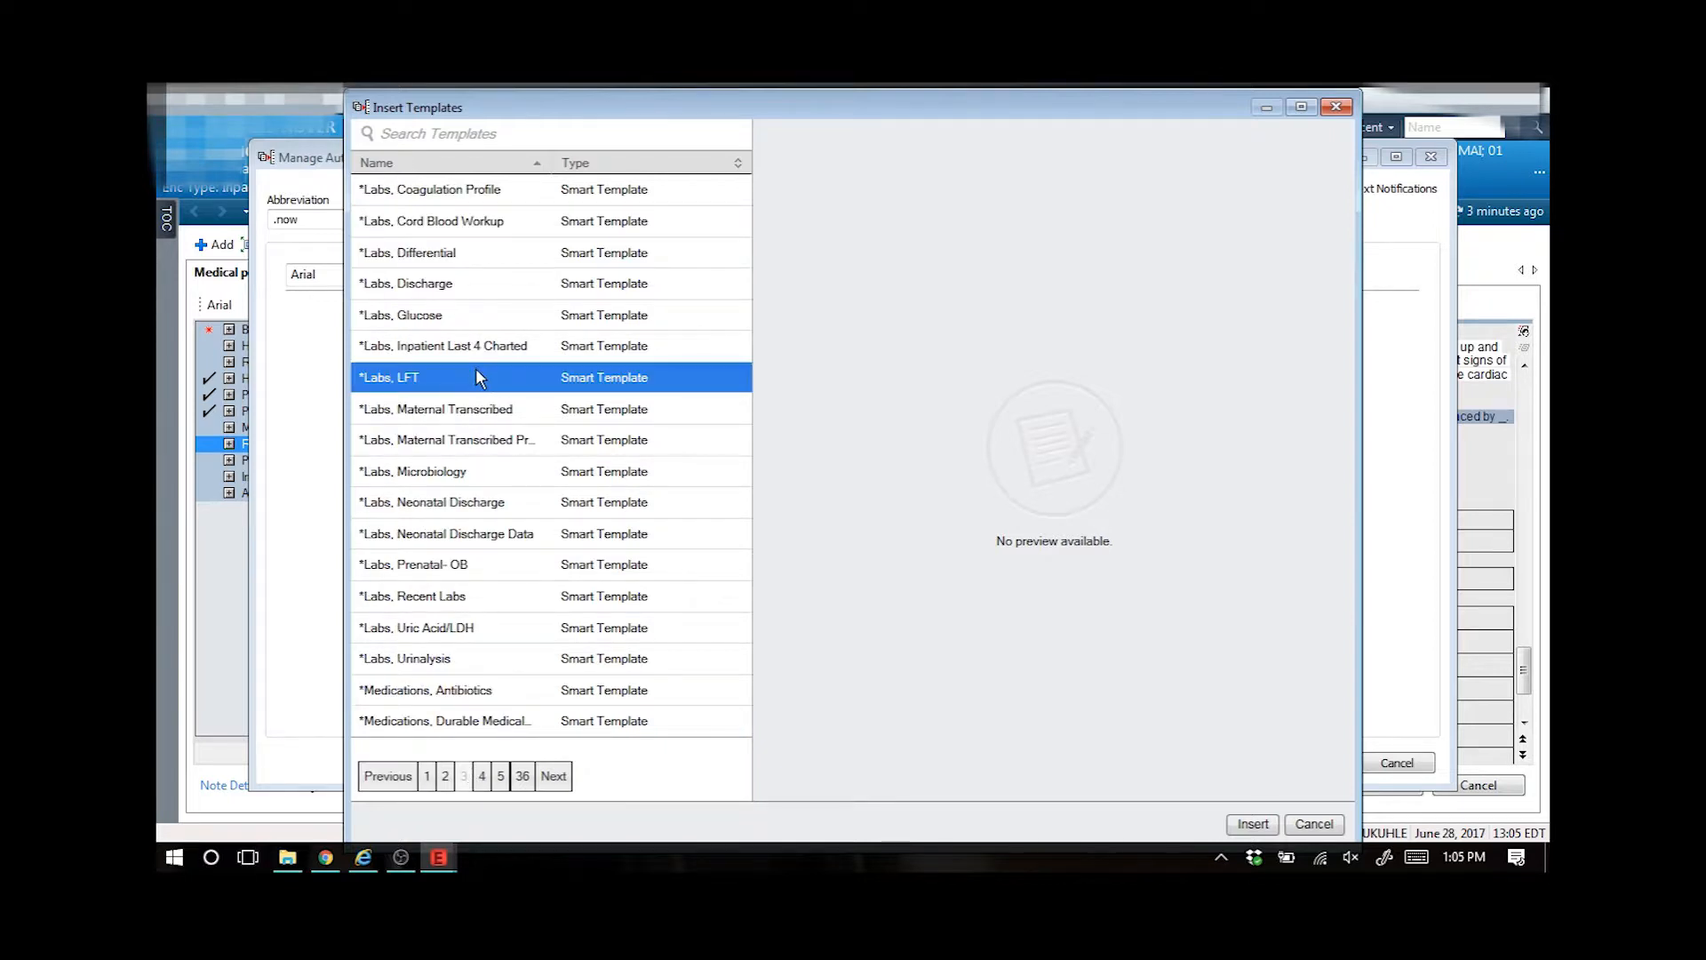
pyautogui.click(476, 440)
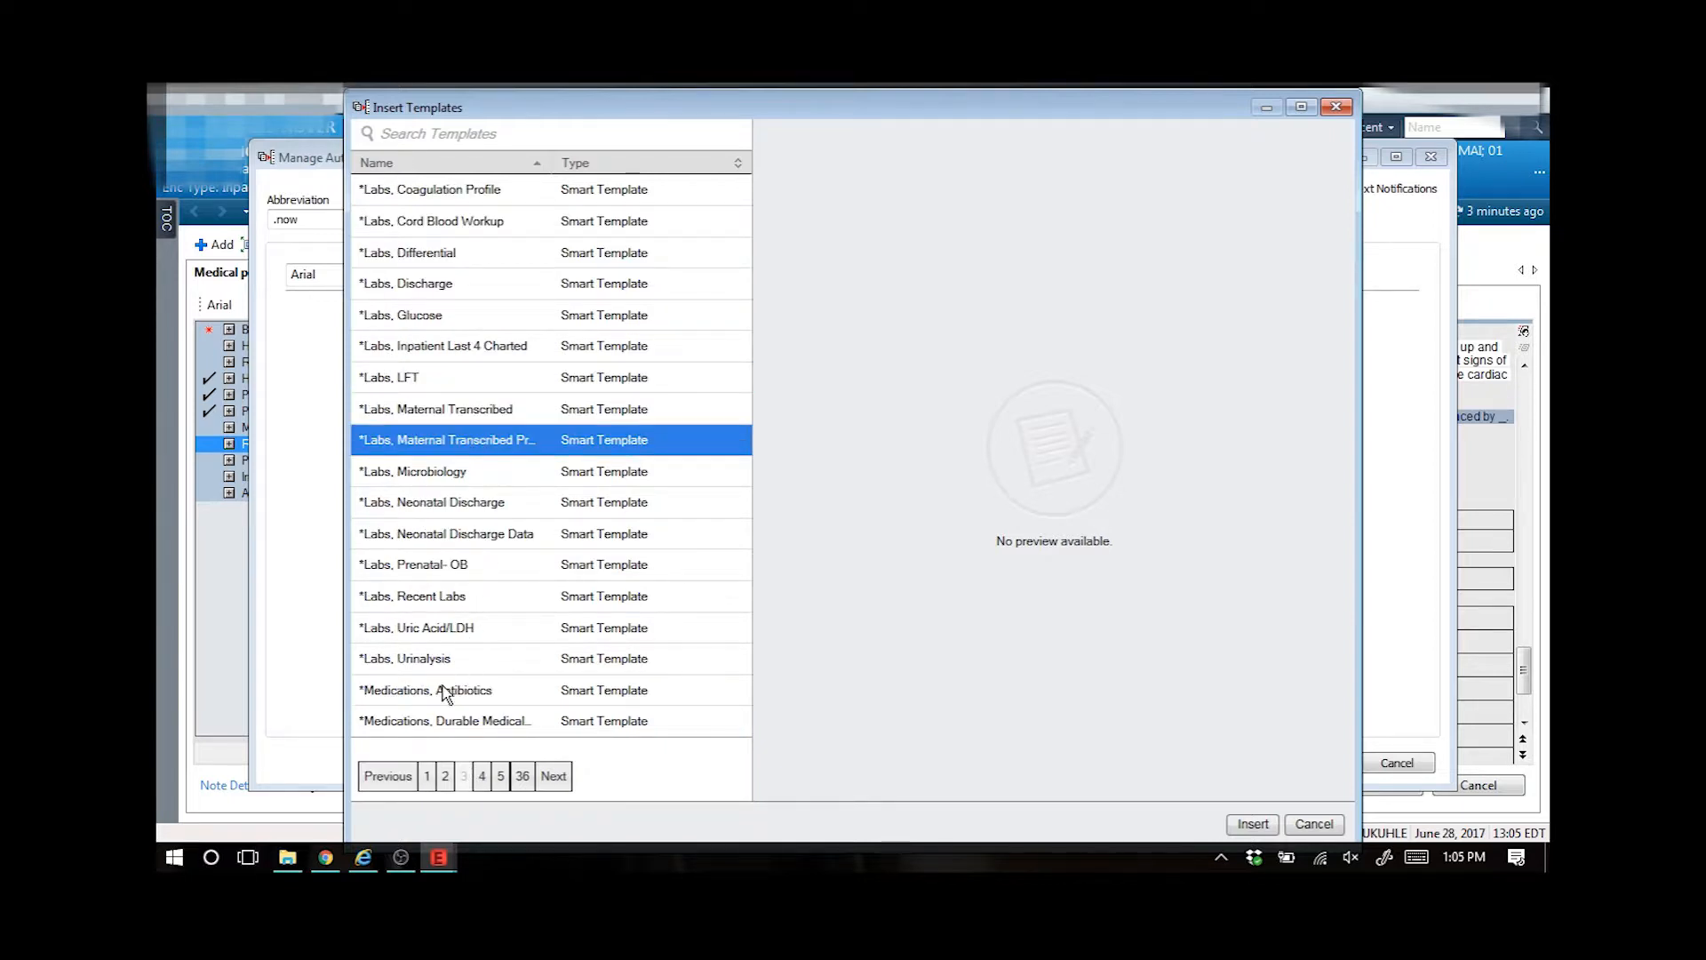
pyautogui.click(429, 777)
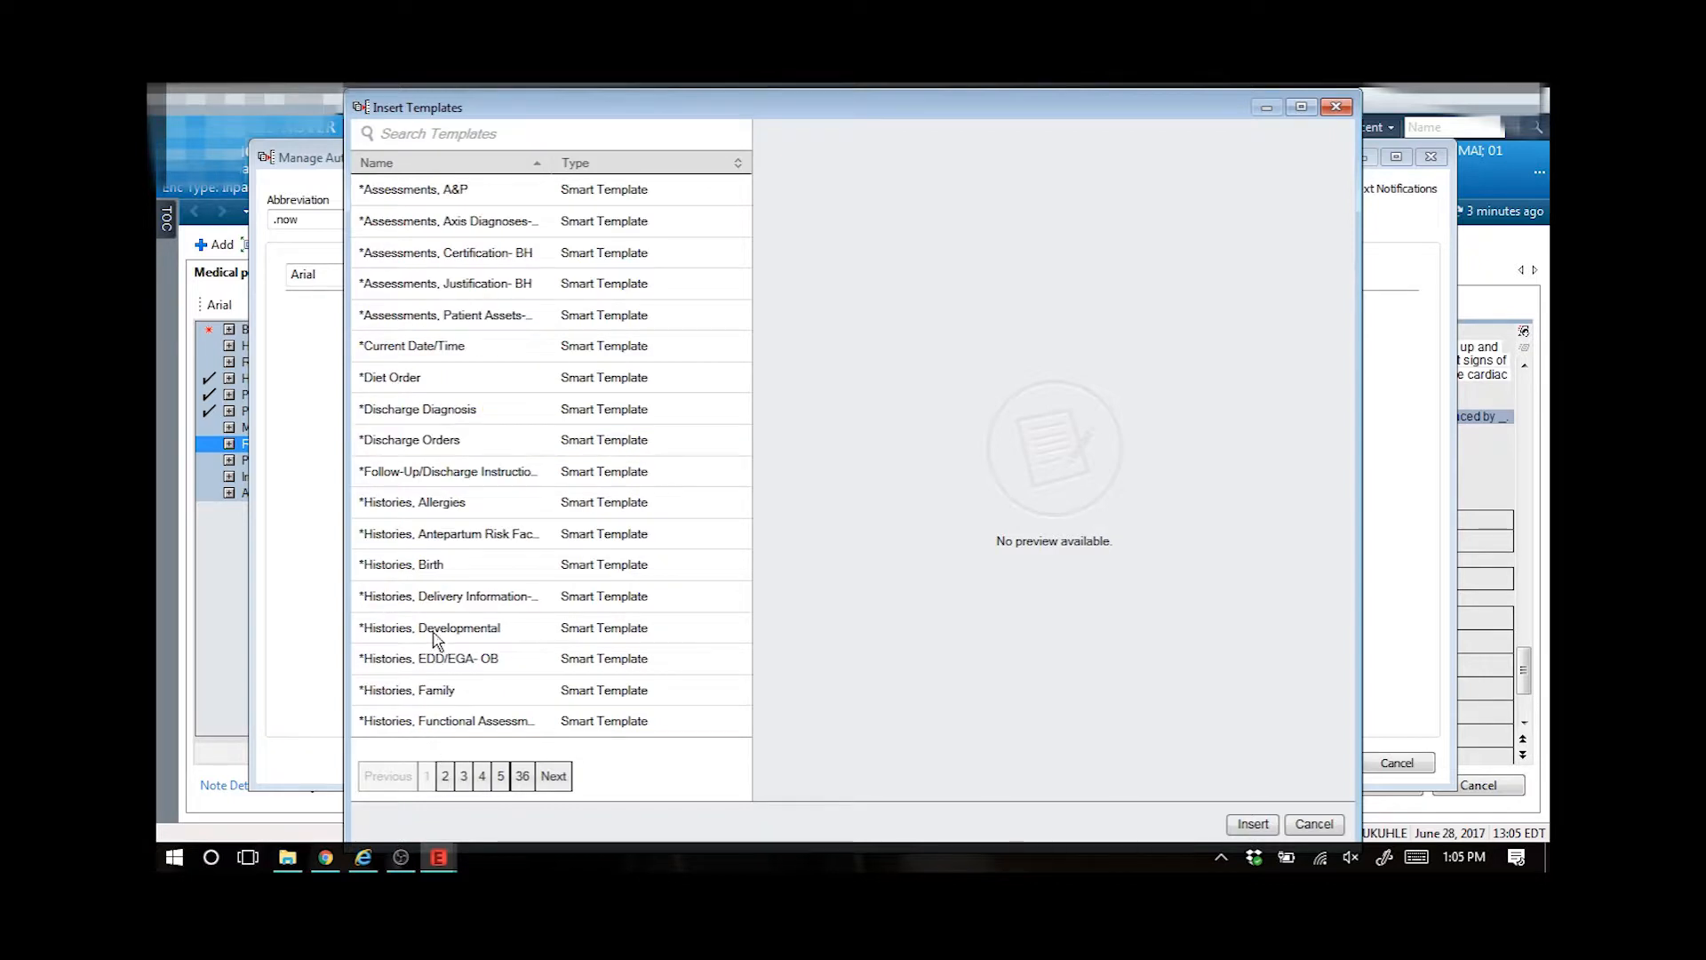
pyautogui.click(462, 347)
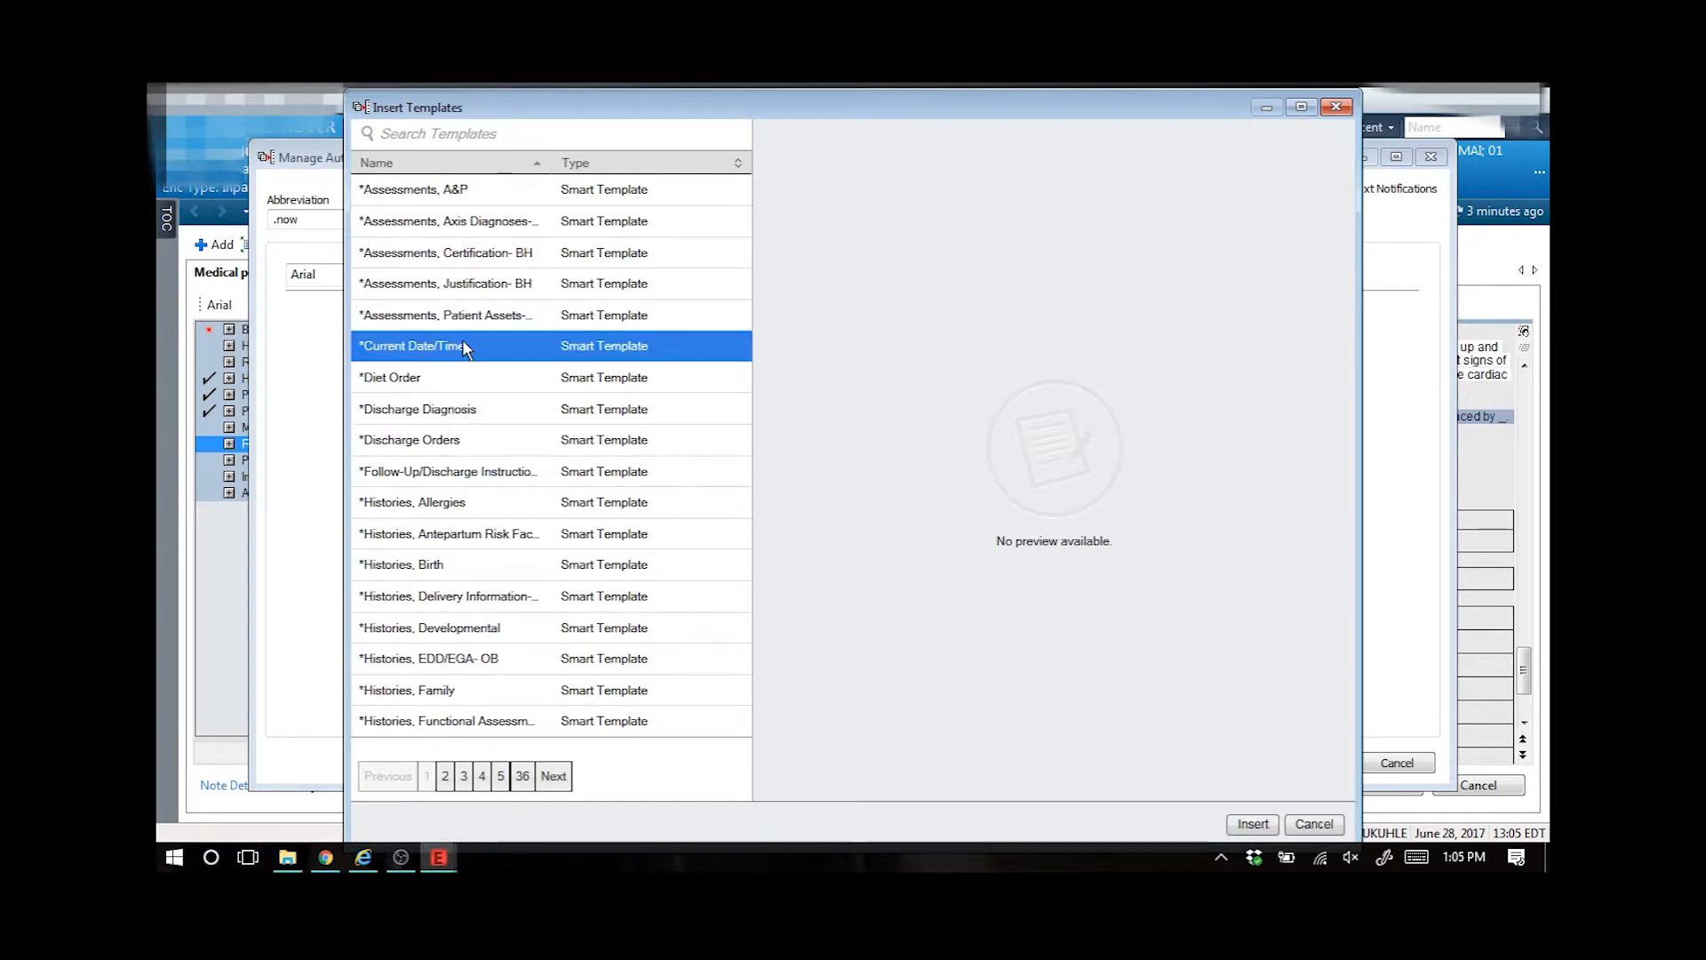
pyautogui.click(1251, 825)
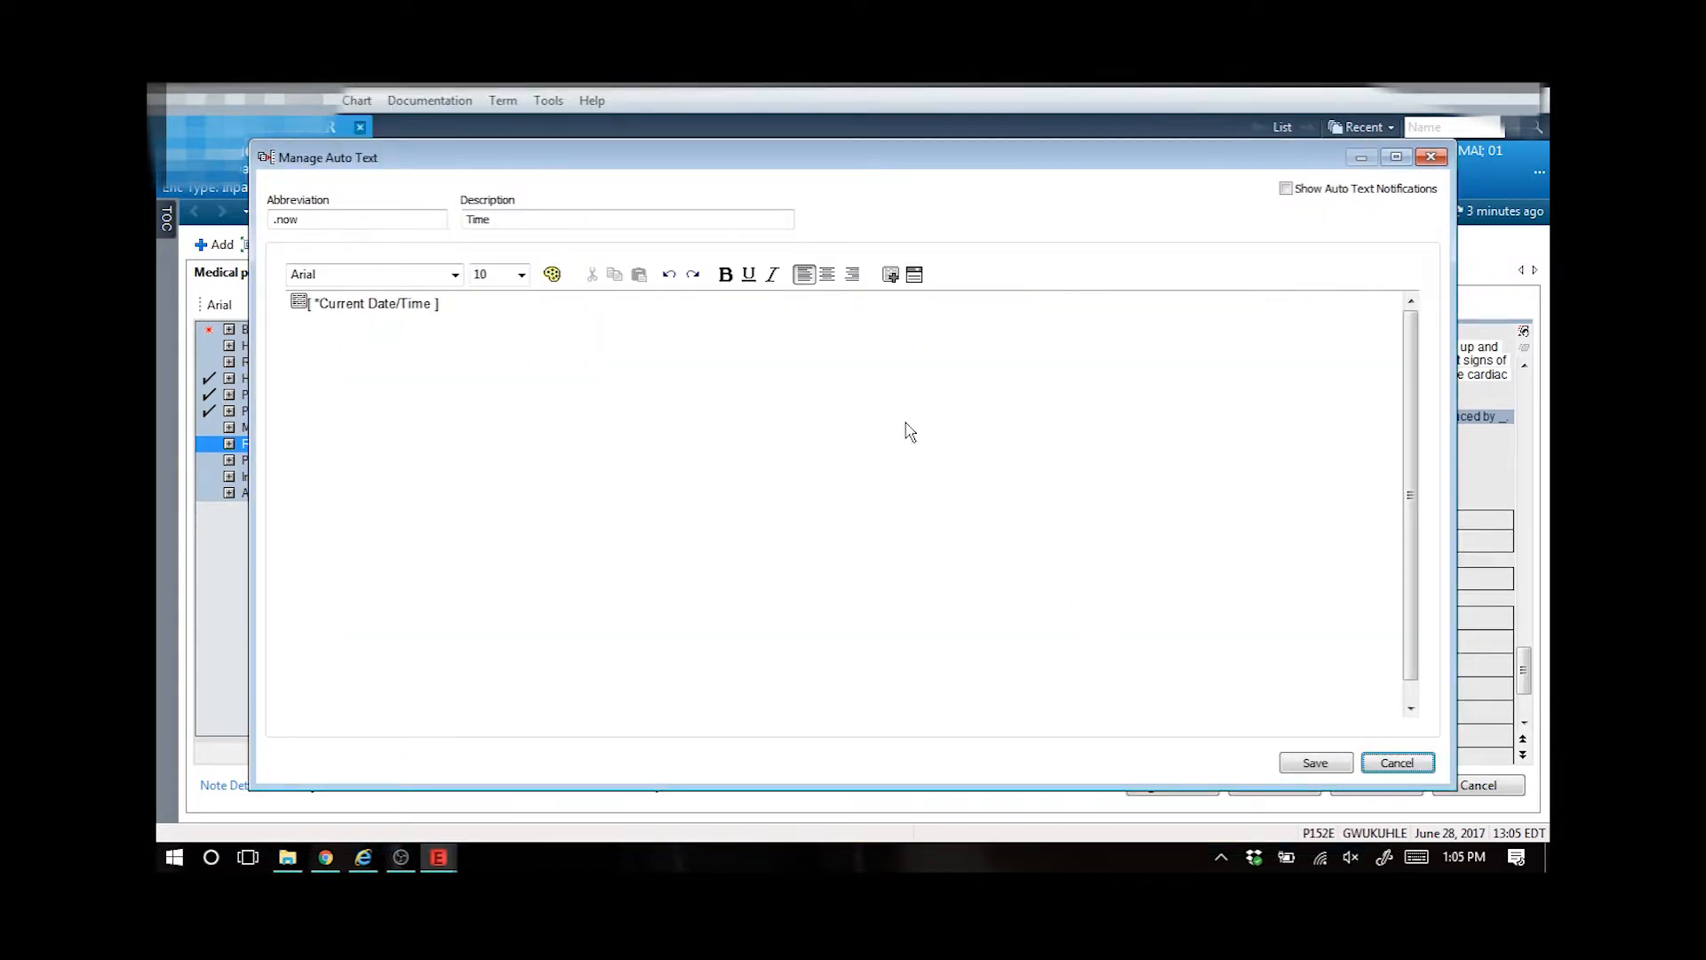
pyautogui.click(1325, 760)
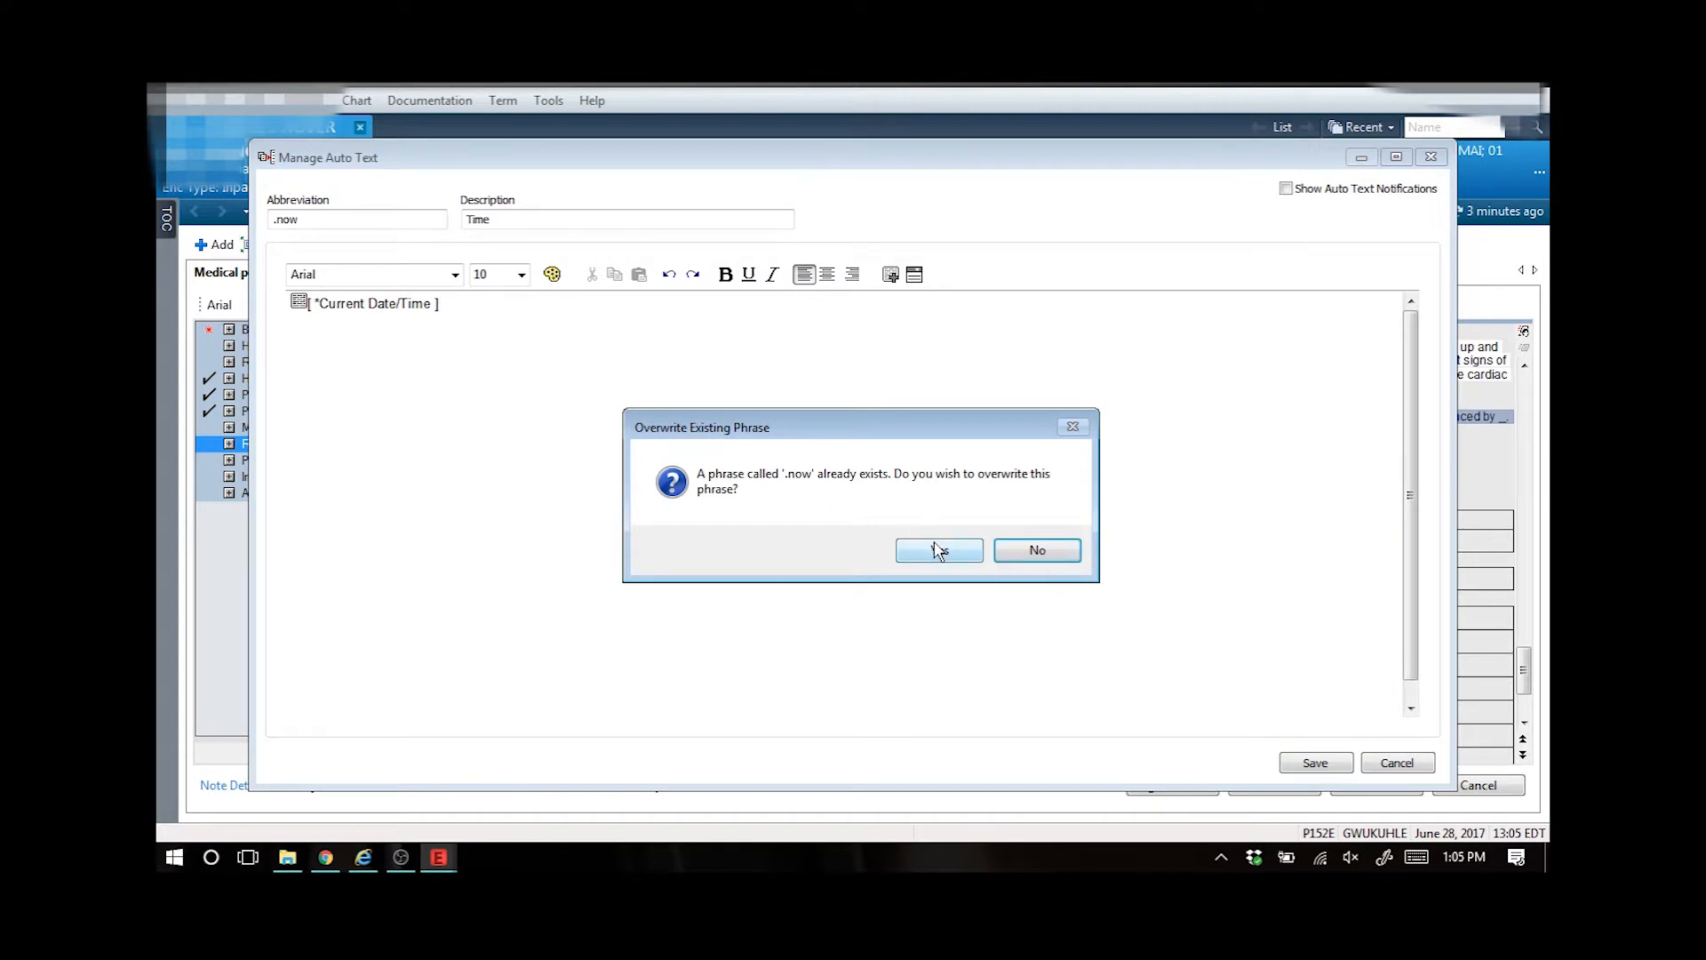
pyautogui.click(940, 552)
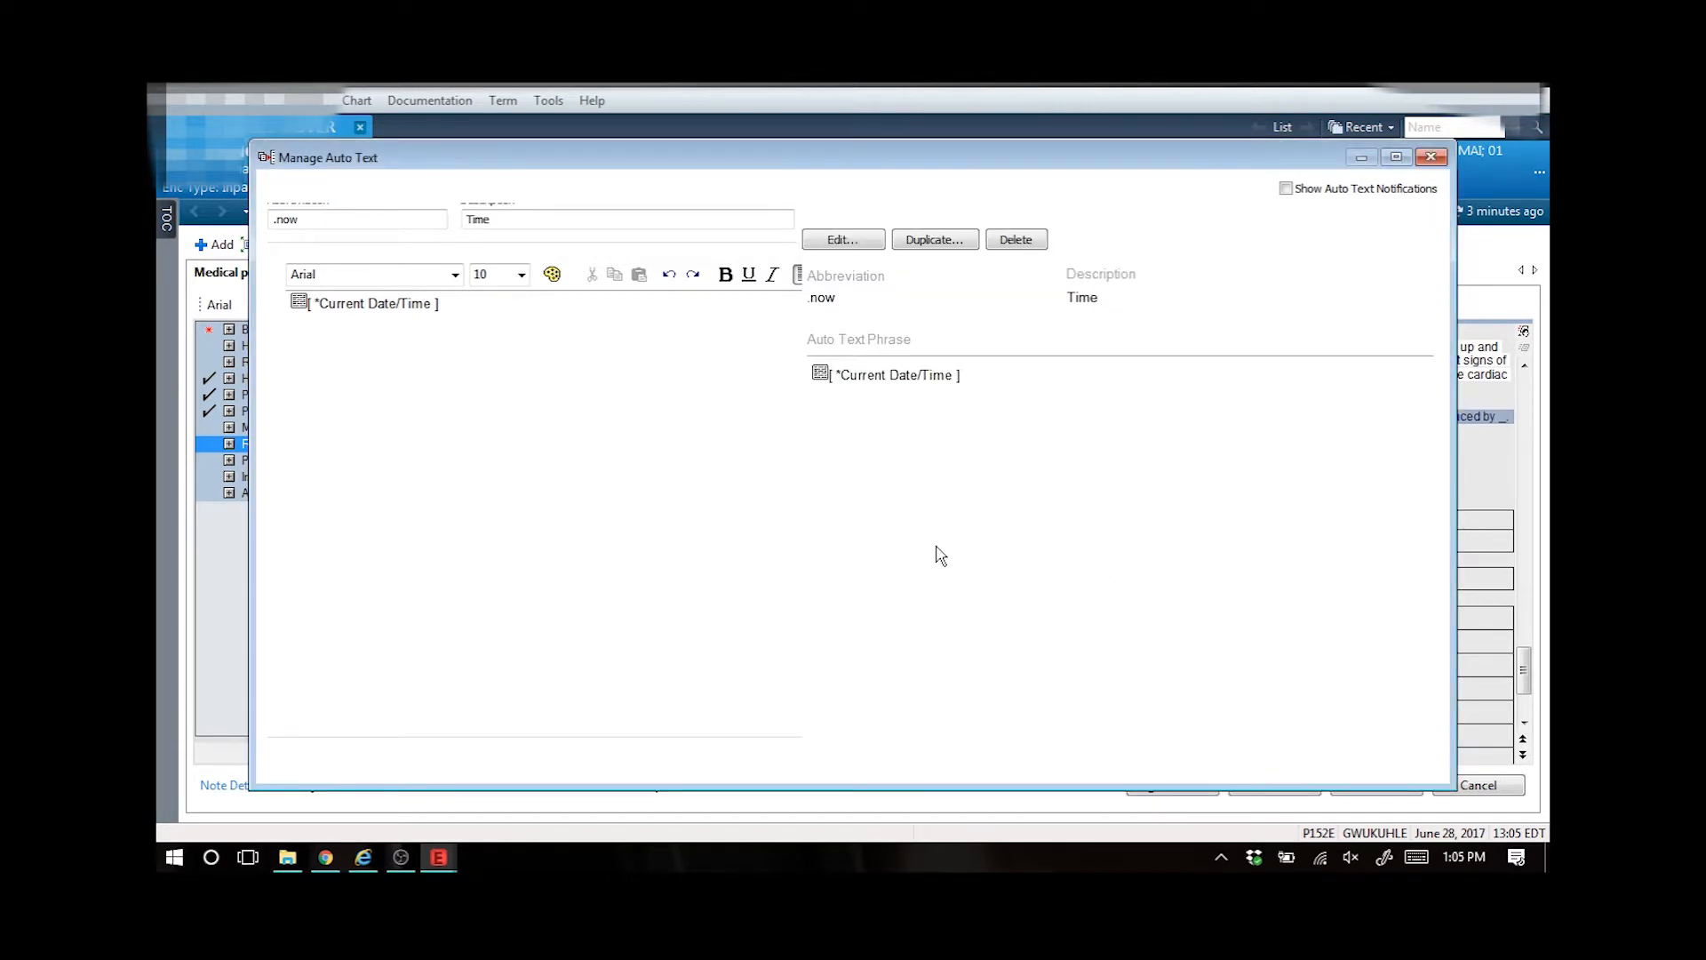
# - Reopen the .now phrase for editing and save it again
pyautogui.click(862, 242)
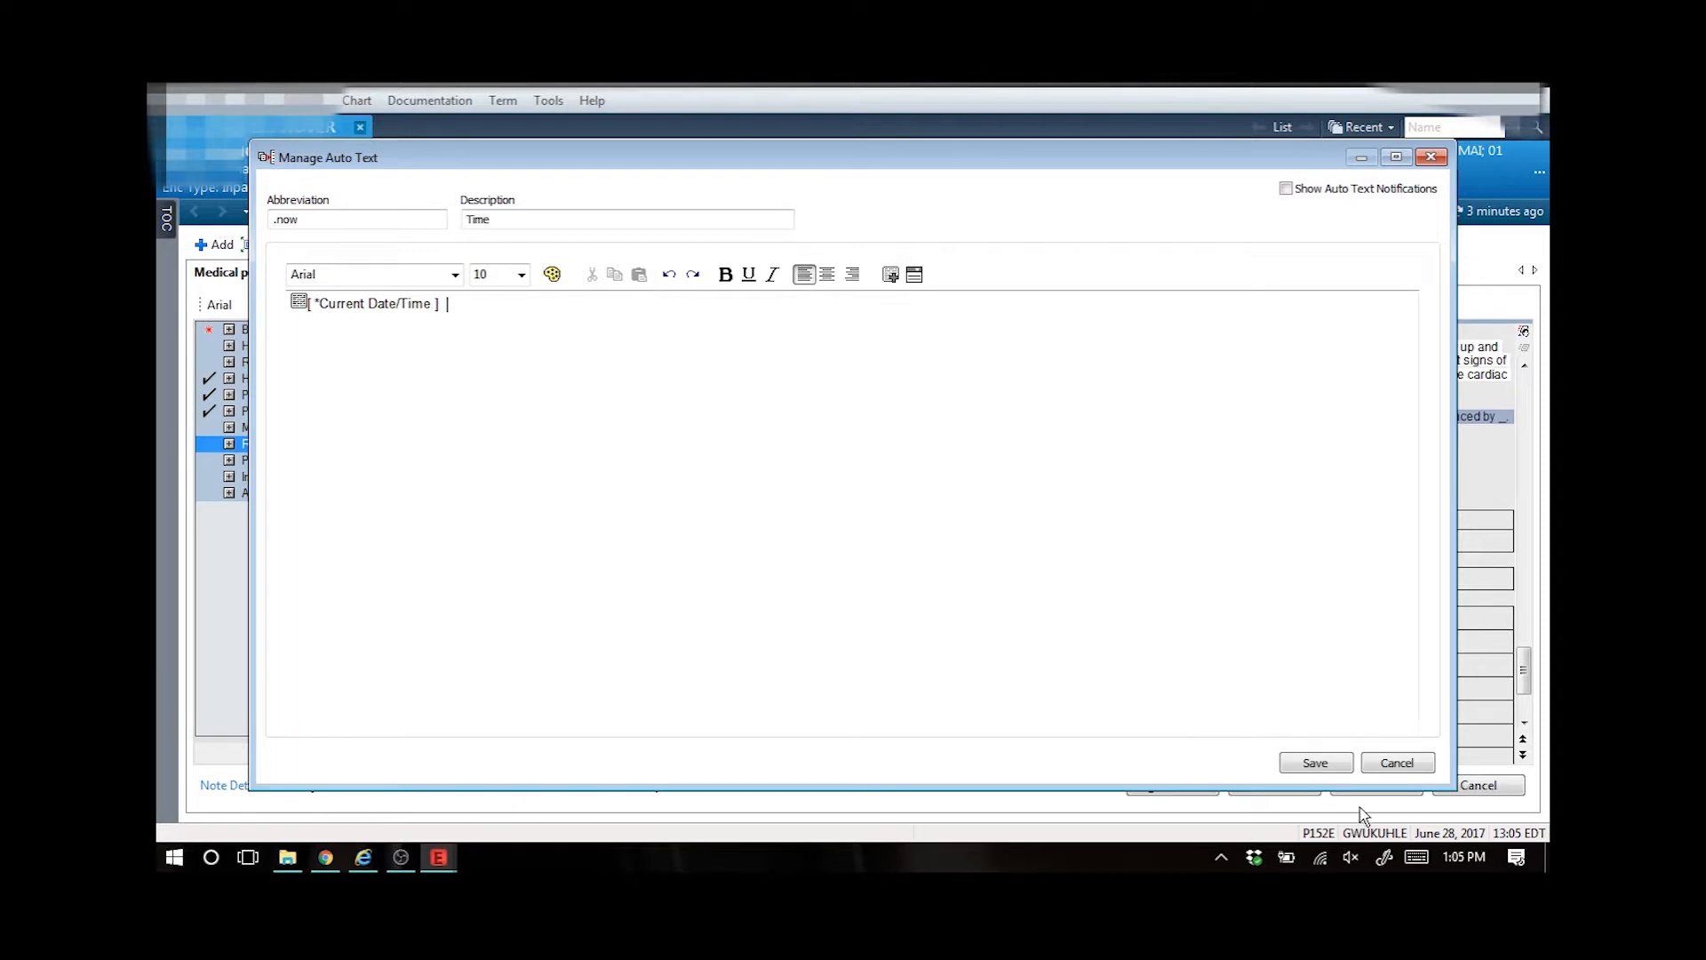
pyautogui.click(1328, 758)
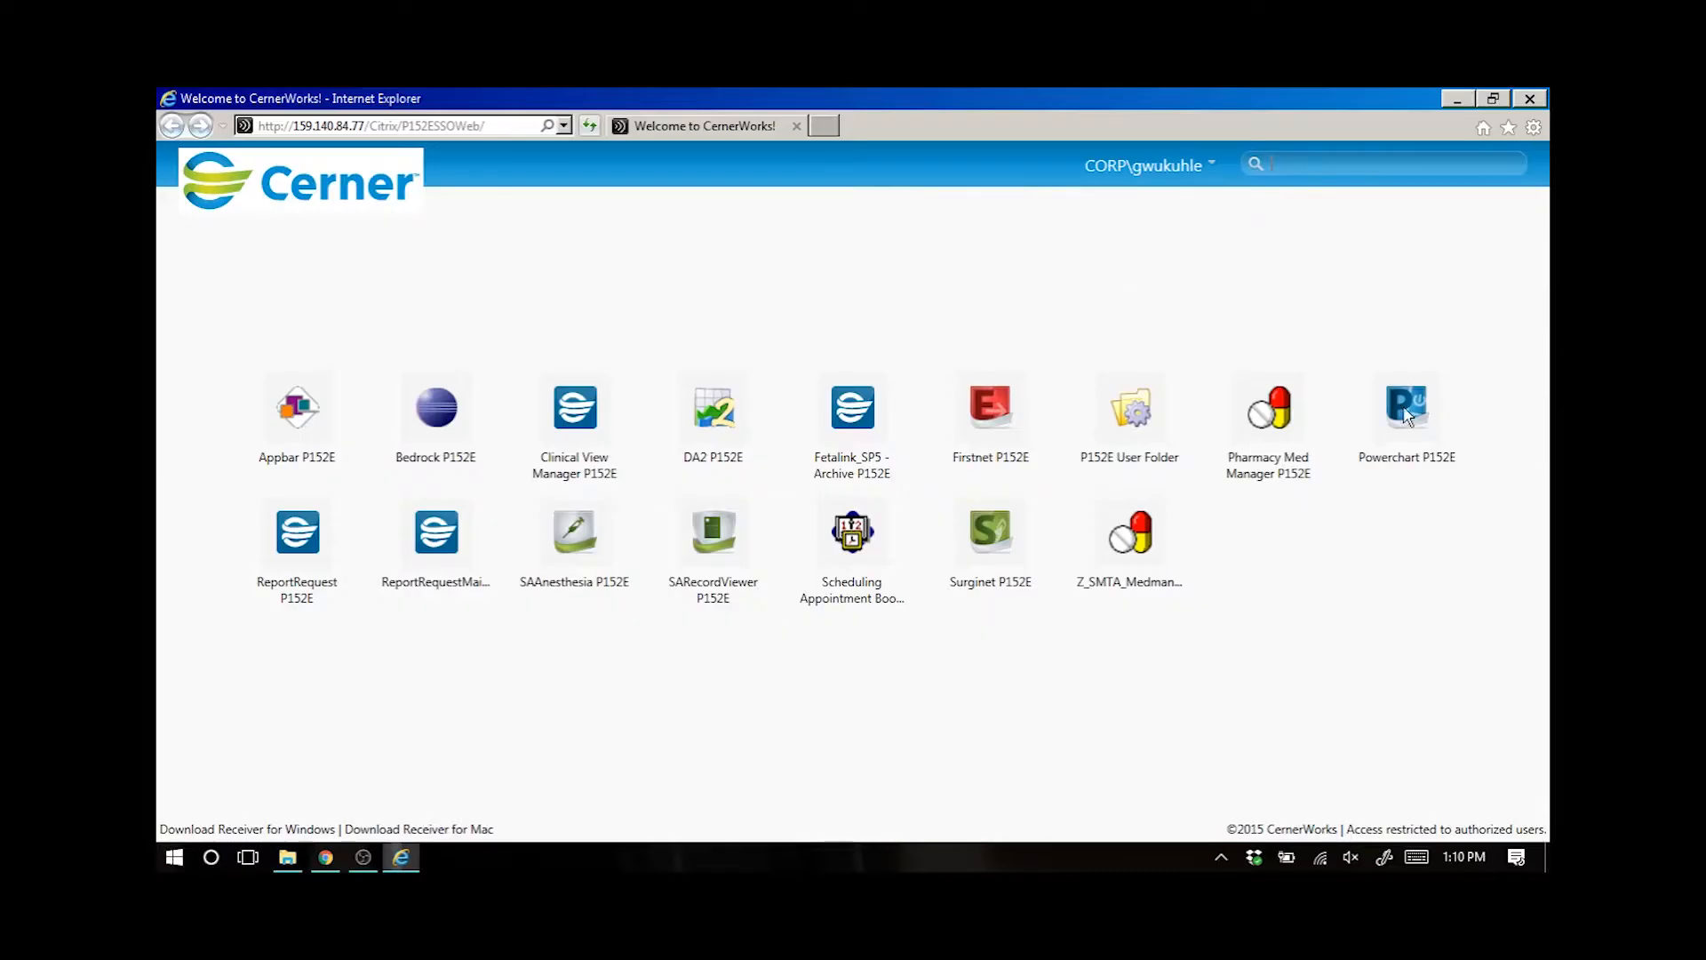
# - Open the patient list and switch the position to ED Resident through the Online Work List program
pyautogui.click(1428, 425)
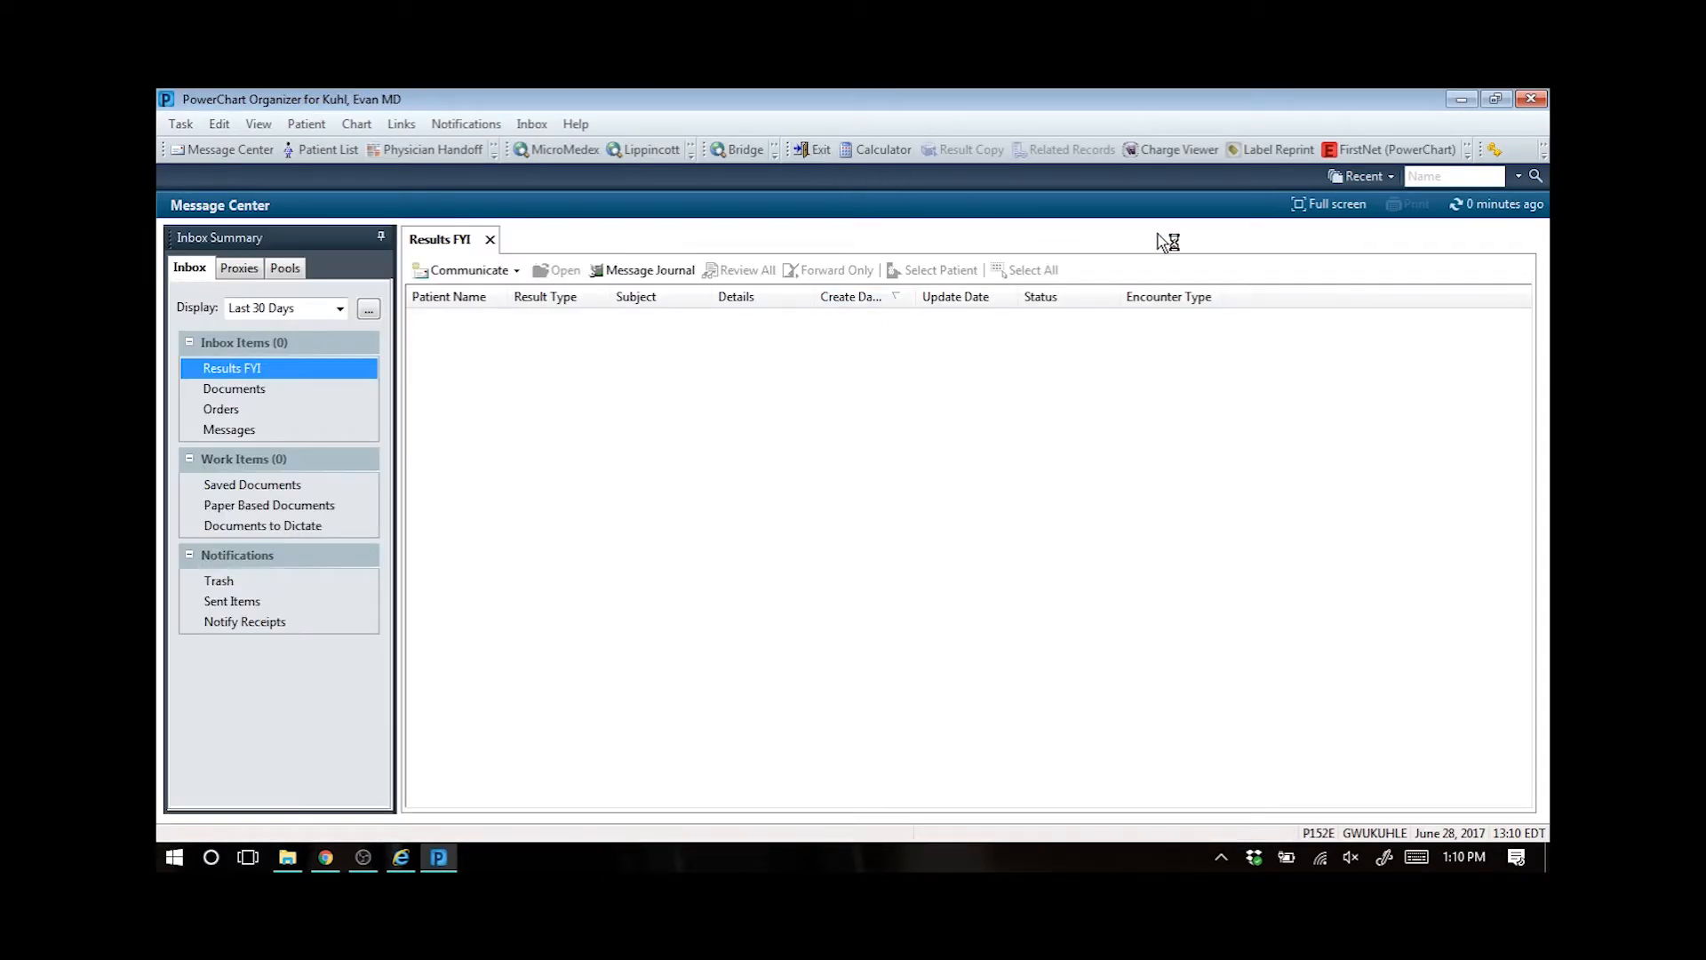
pyautogui.click(351, 150)
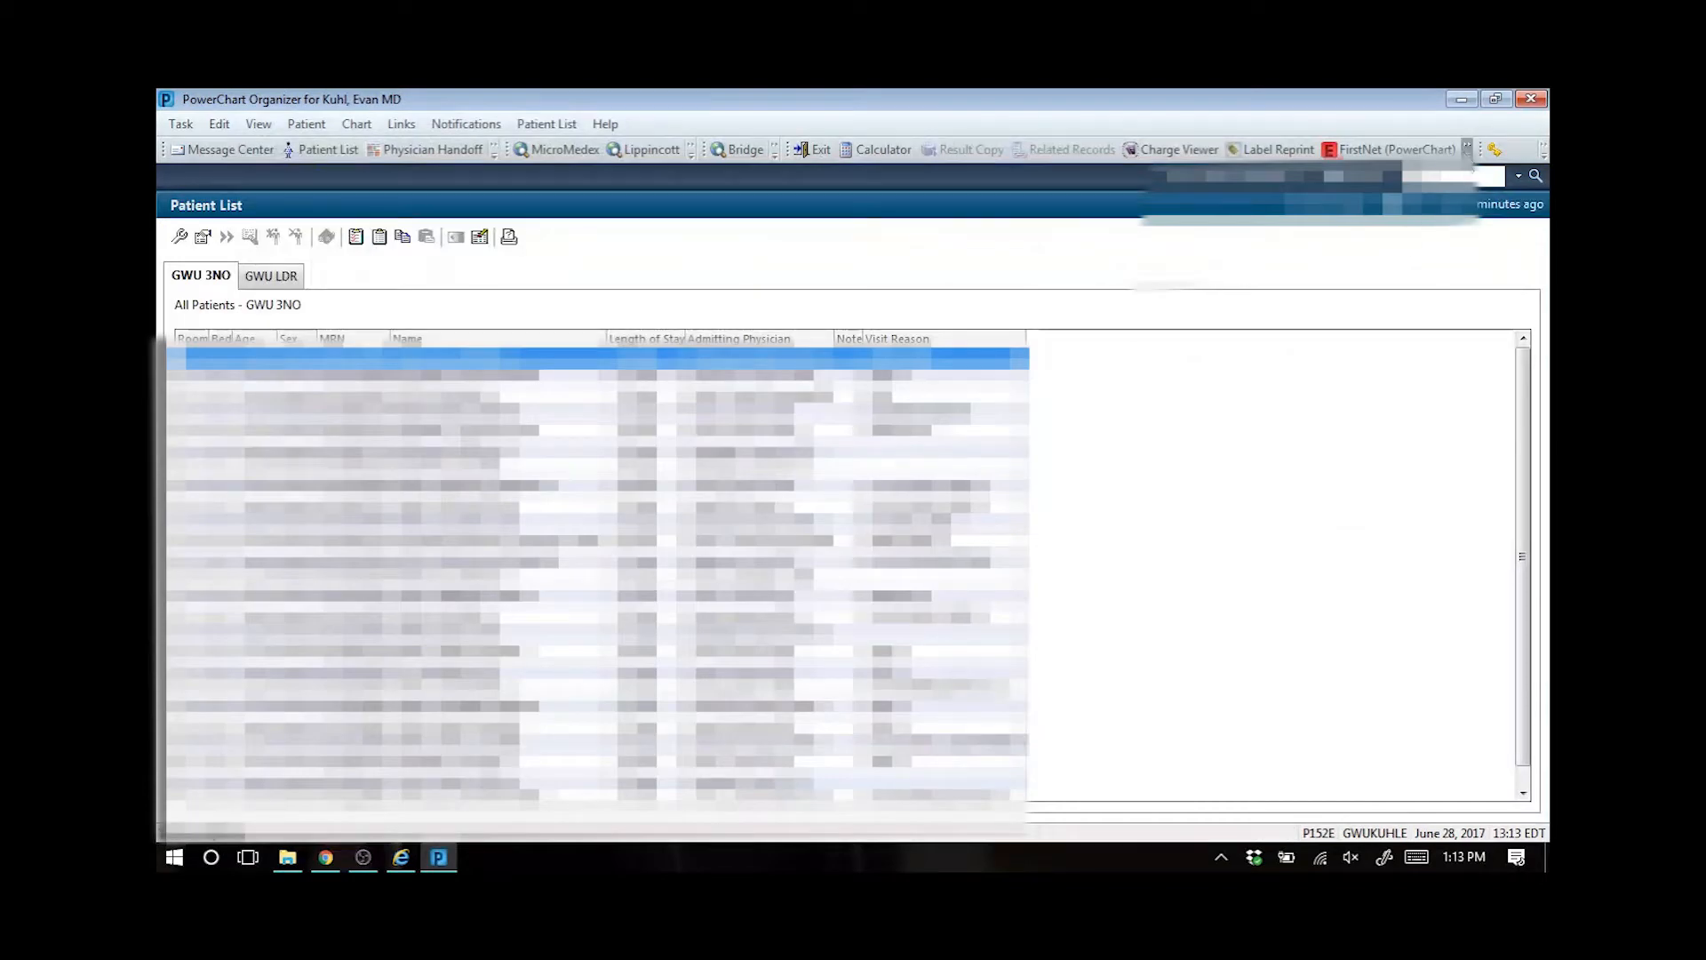
pyautogui.click(1467, 150)
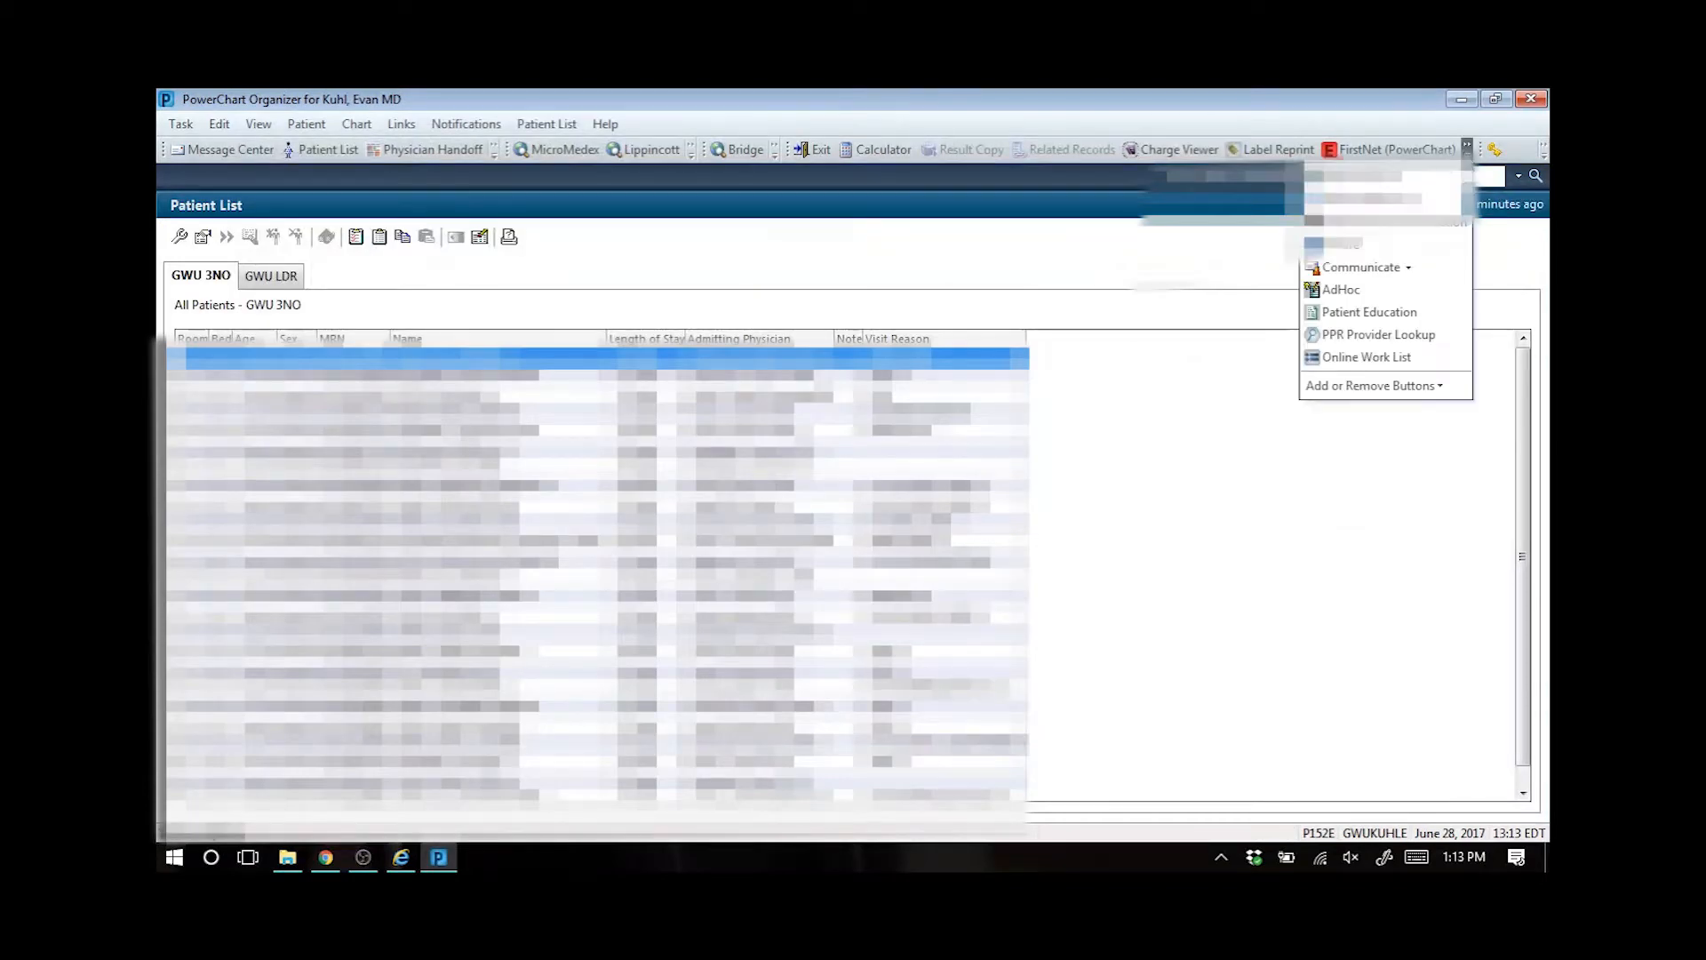
pyautogui.click(1355, 358)
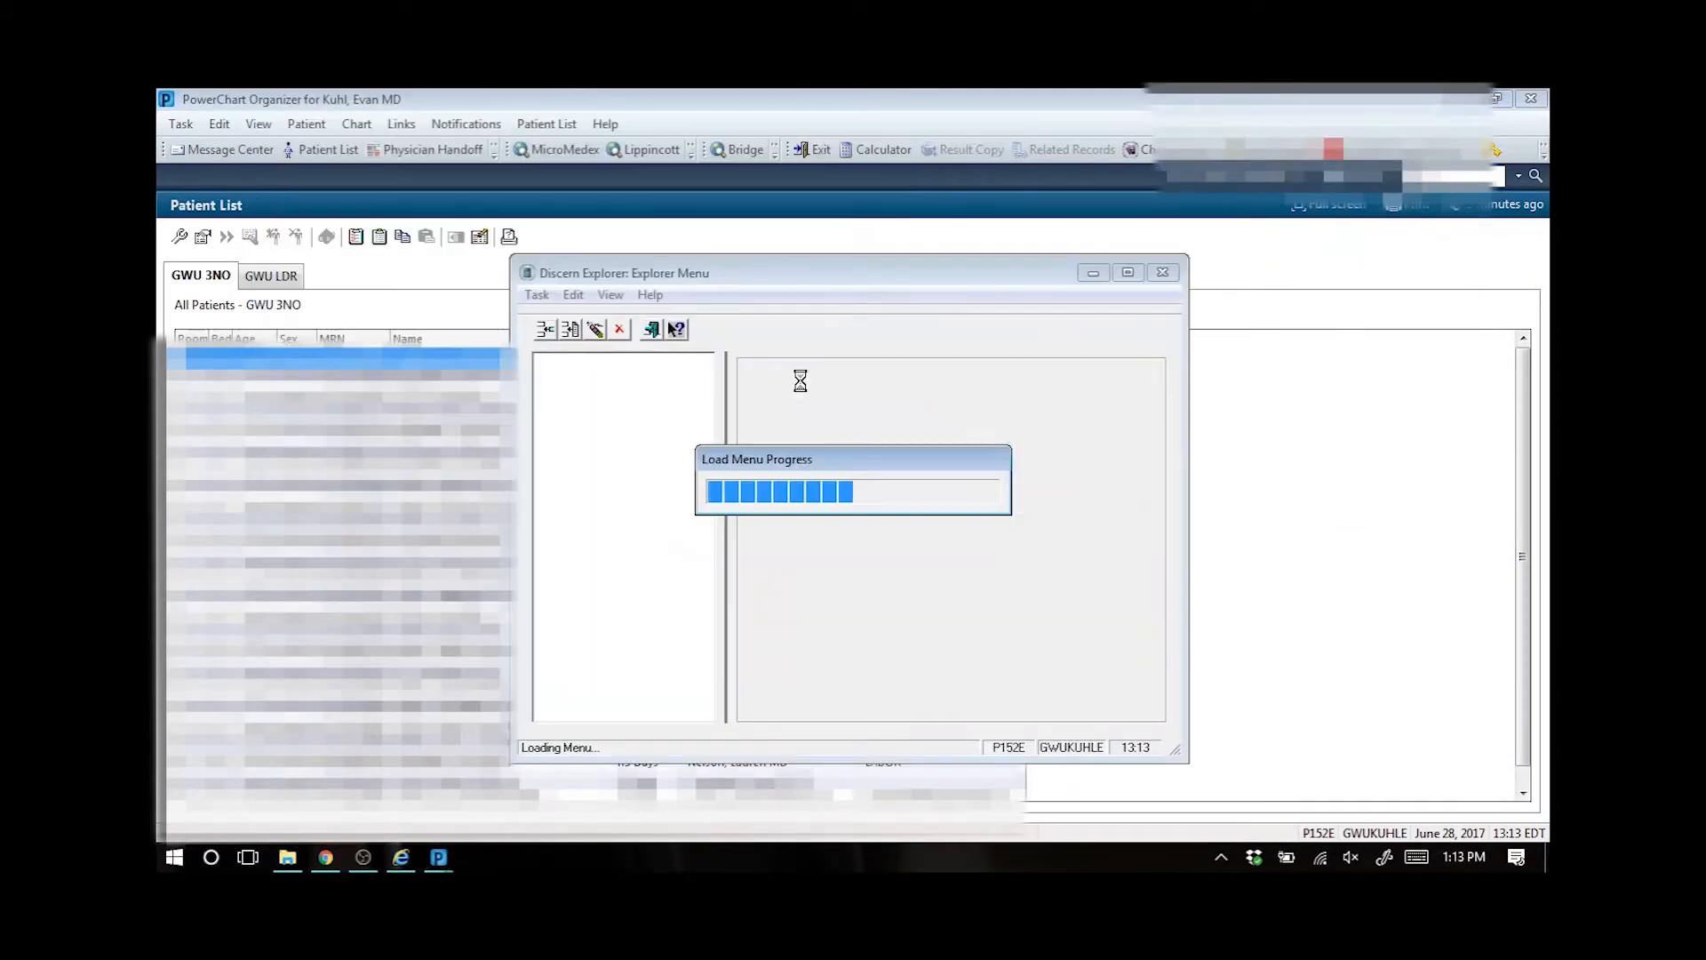
pyautogui.click(805, 488)
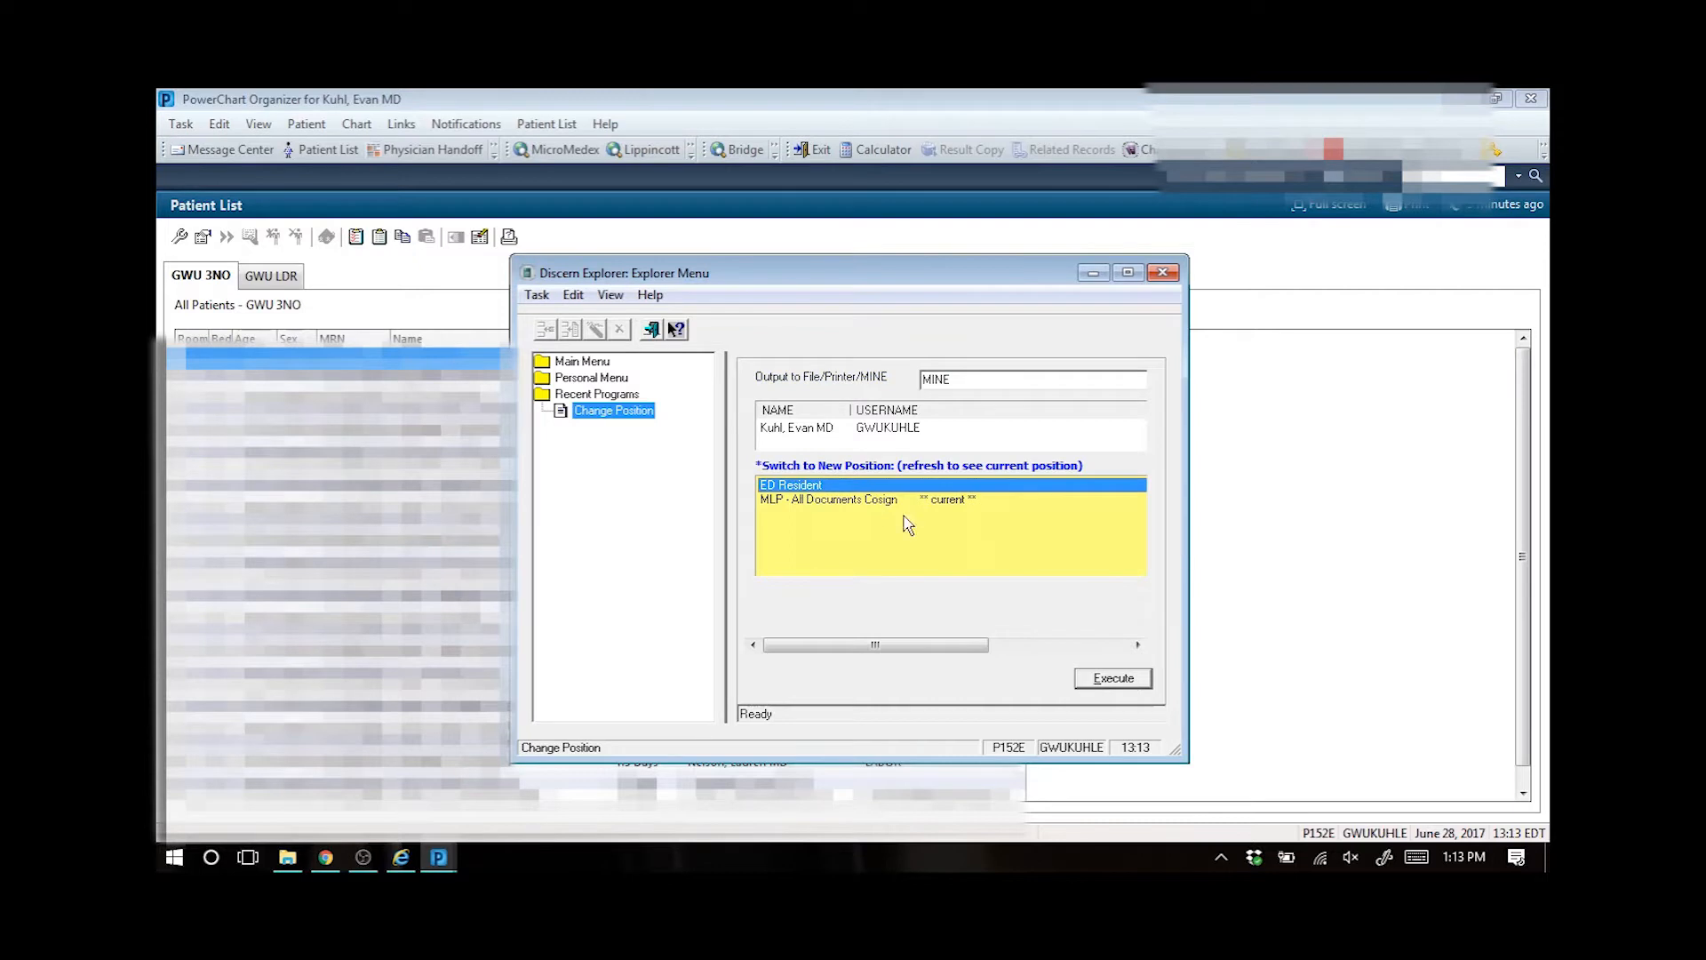
pyautogui.click(1107, 677)
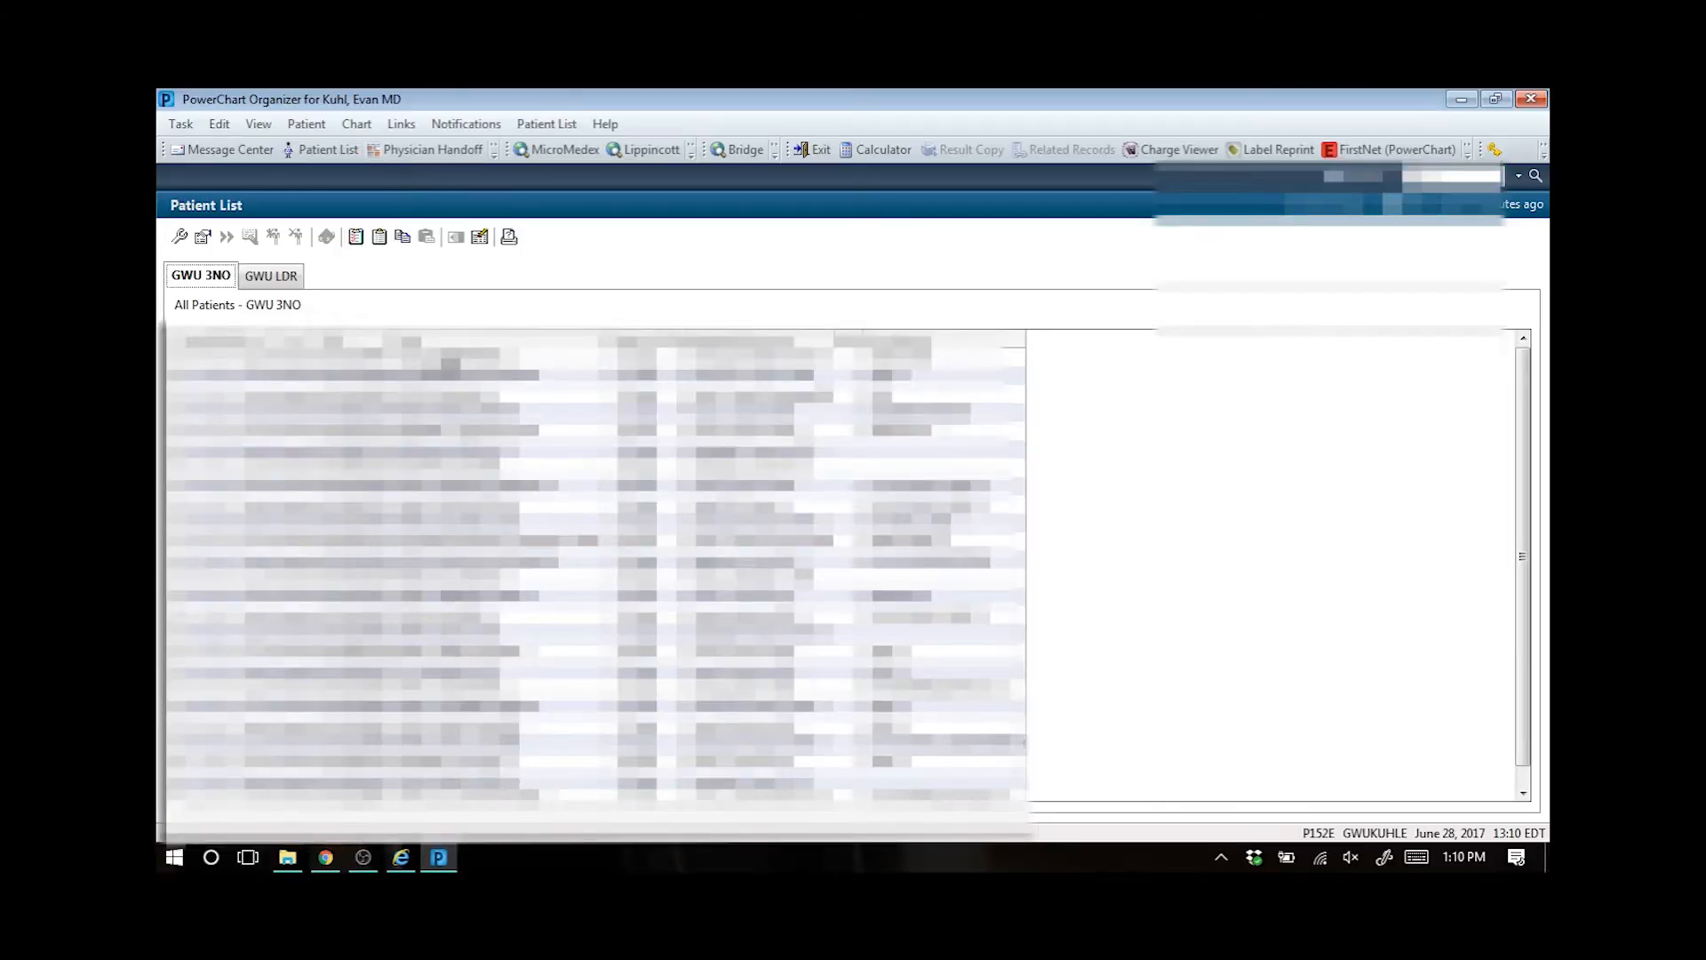
# - Open a patient's chart from the patient list and go to the Manage page for auto-text sharing
pyautogui.click(435, 358)
pyautogui.doubleClick(432, 359)
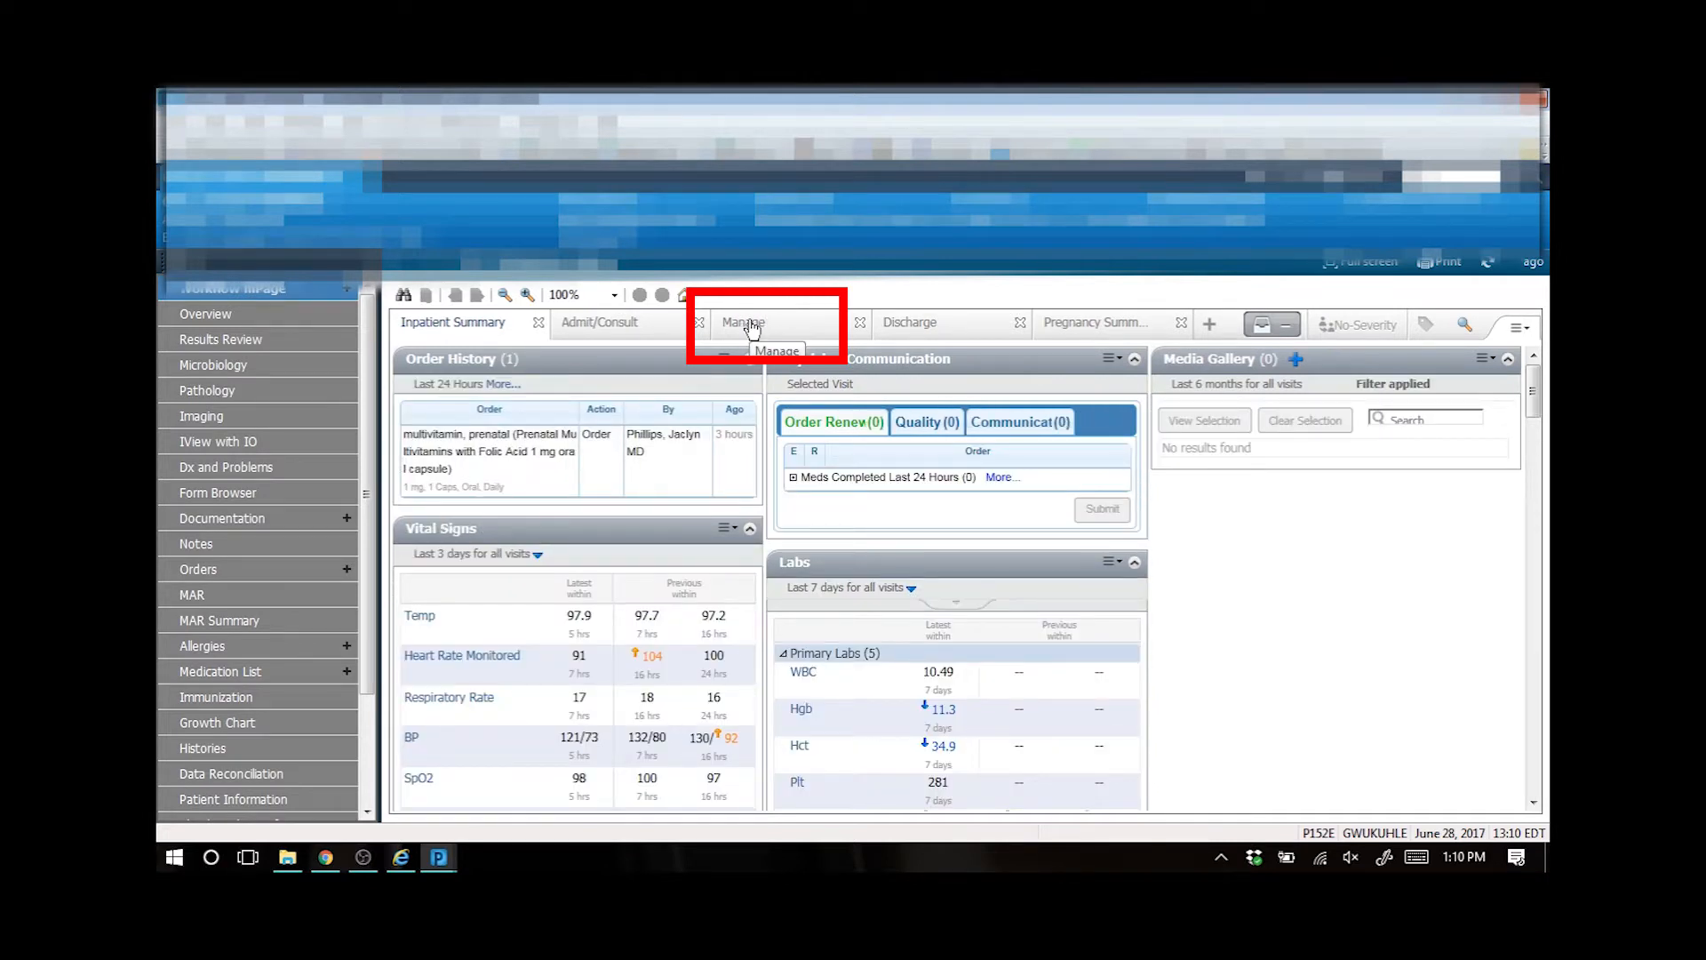
pyautogui.click(752, 329)
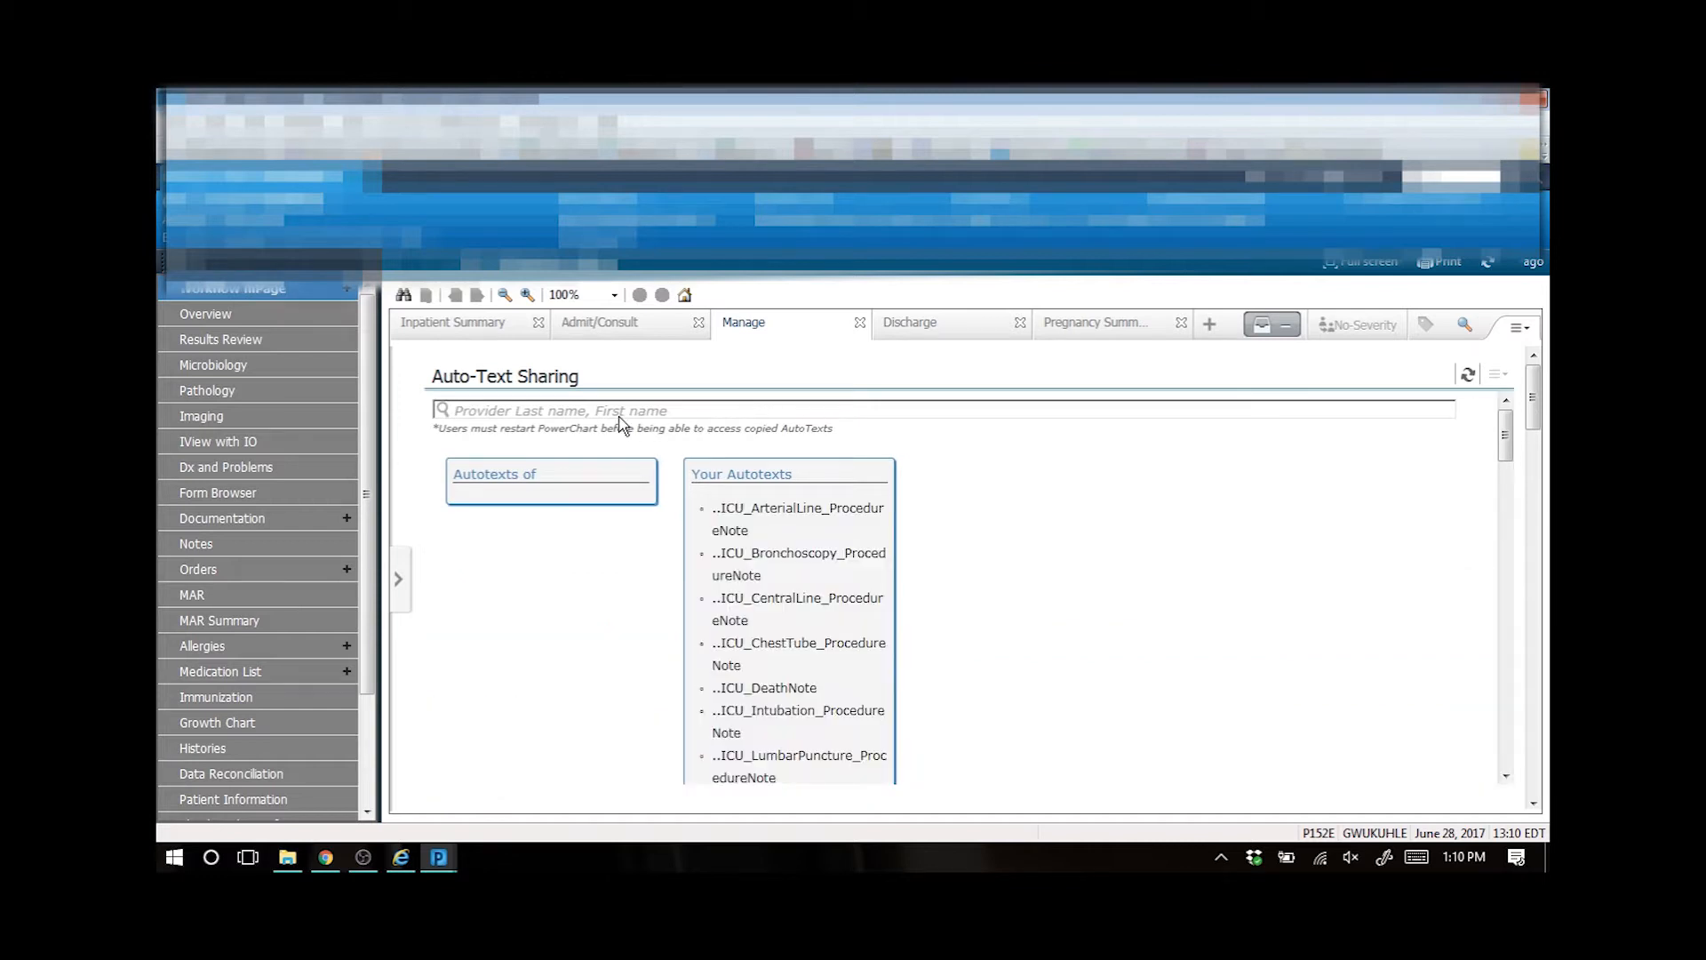
# - Search the Auto-Text Sharing provider field for another physician by last name and select the matching provider
pyautogui.click(591, 409)
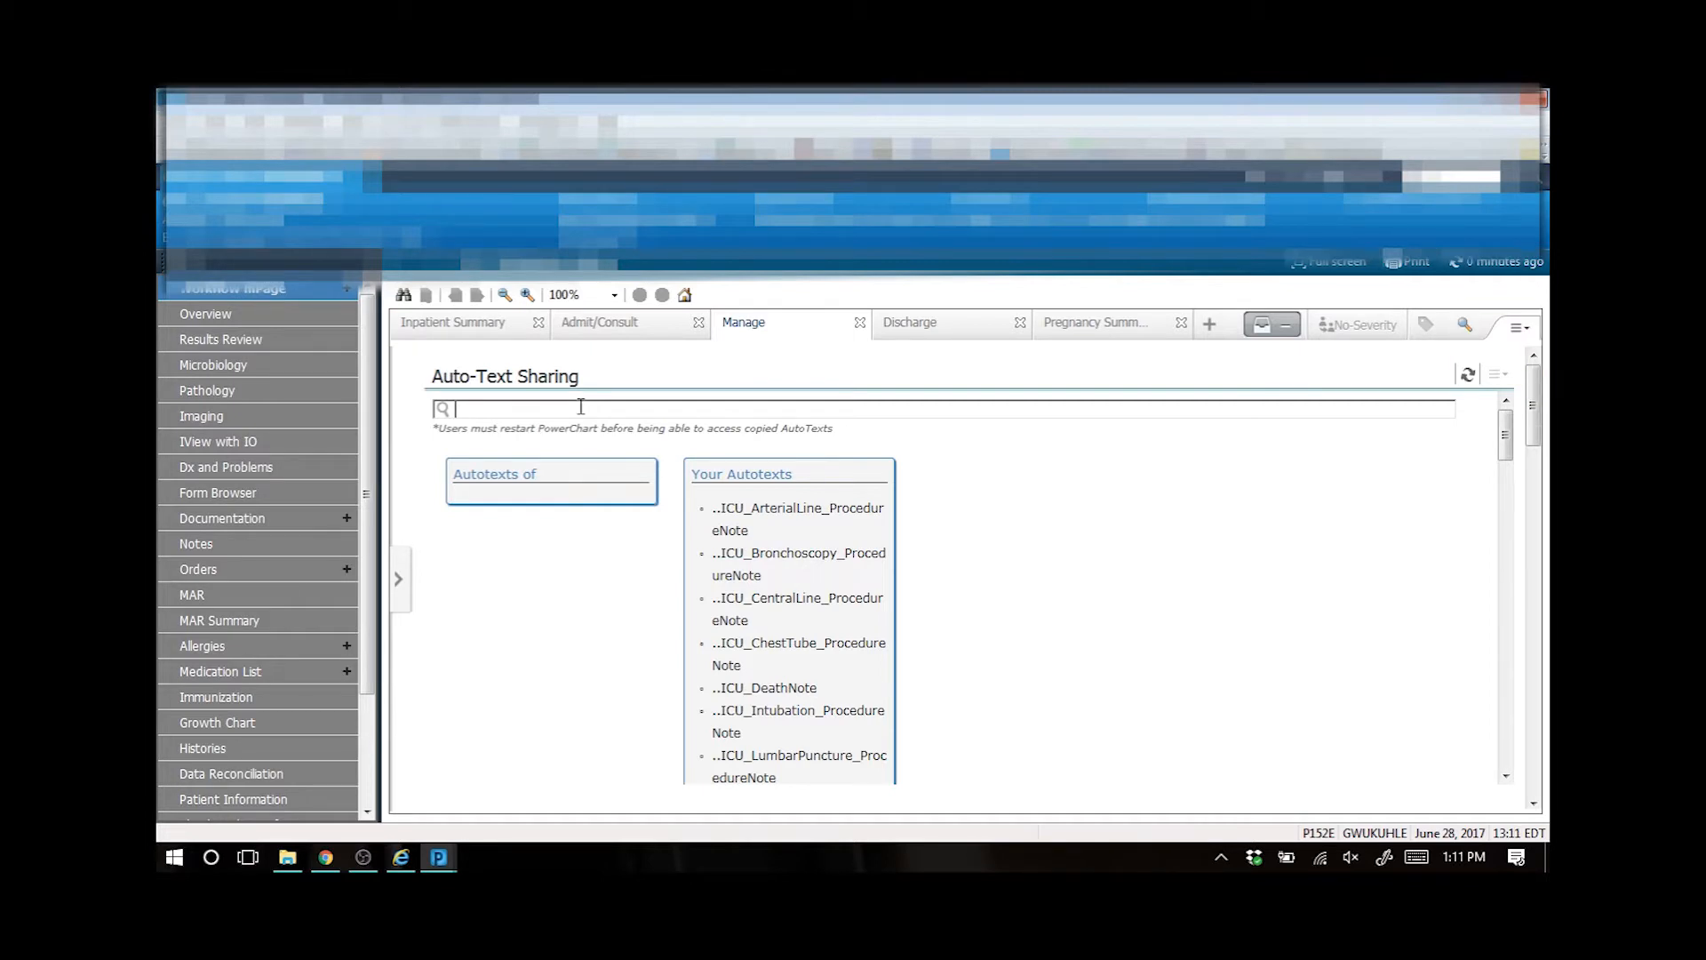
pyautogui.write('and')
pyautogui.click(578, 436)
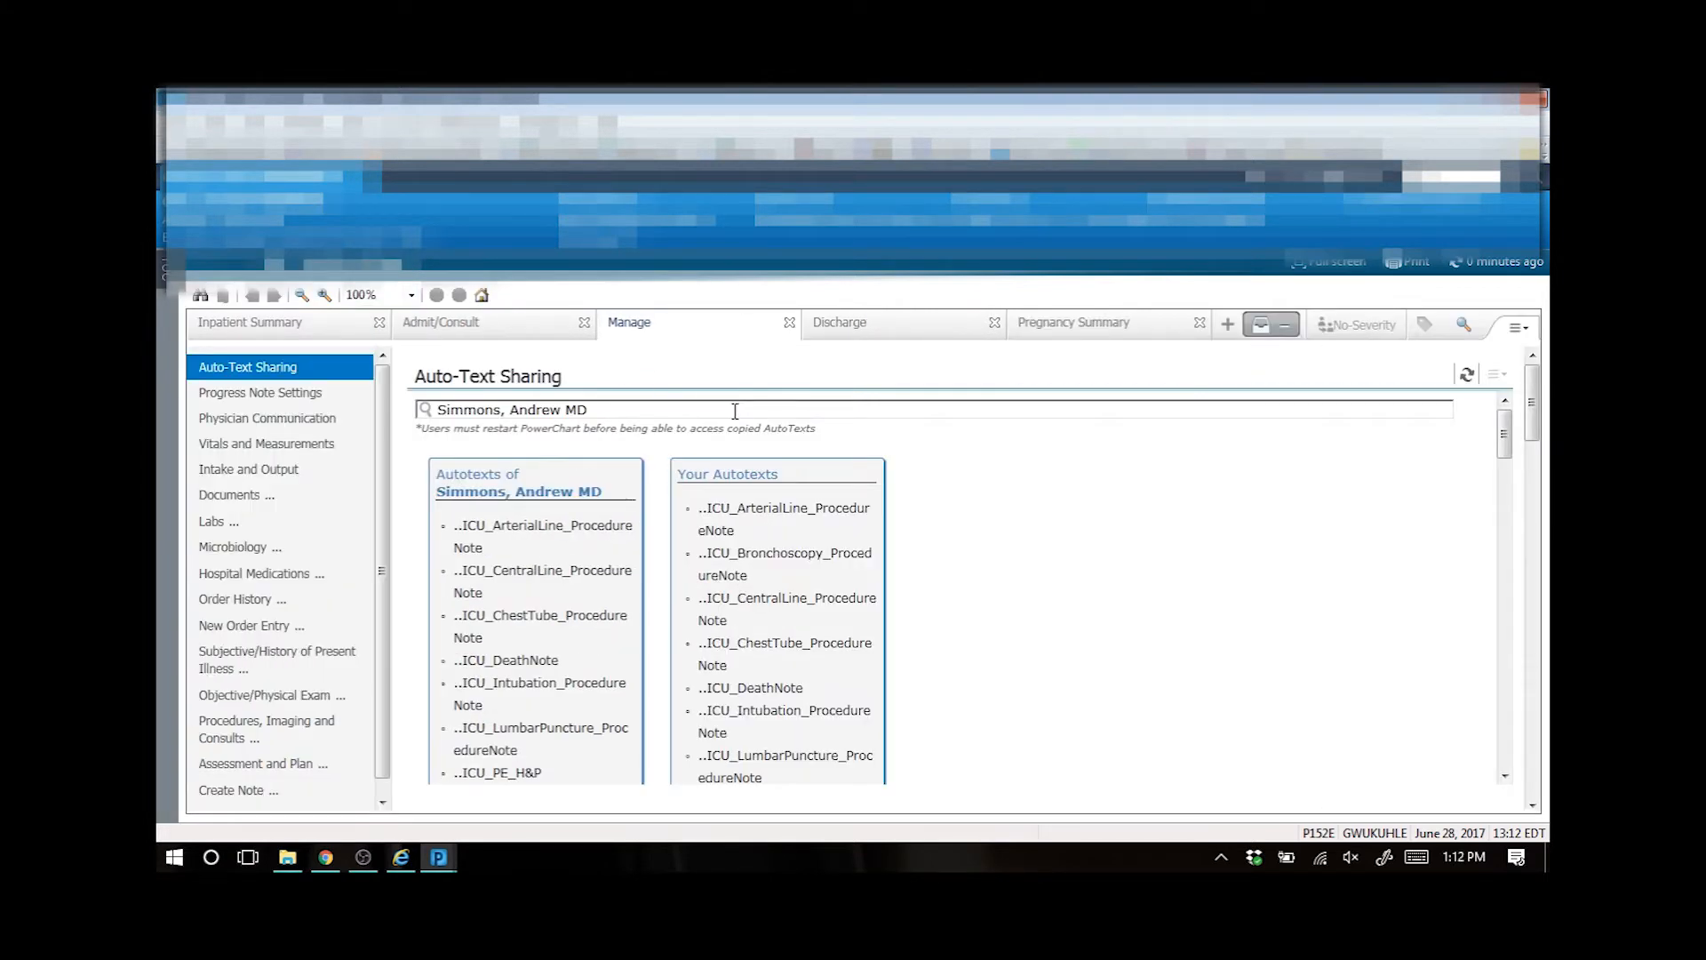
# - Browse the provider's shared auto texts and your own list, previewing details of entries such as .now and .icuexam
pyautogui.click(594, 538)
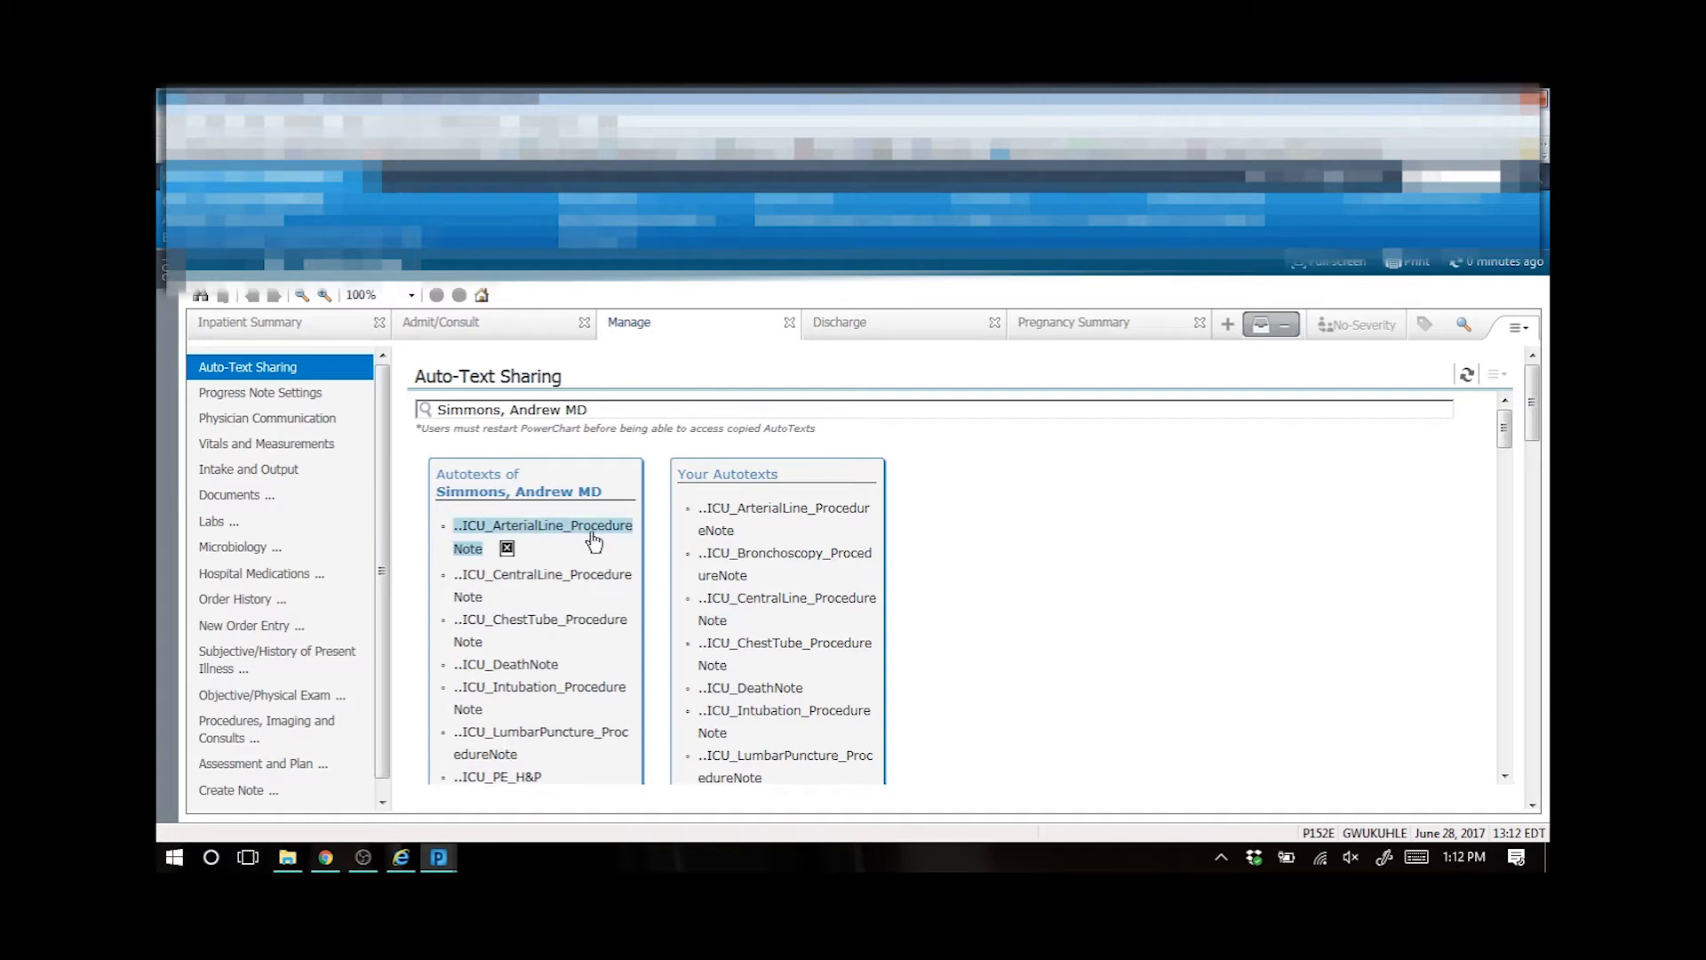
pyautogui.scroll(-15, 929, 532)
pyautogui.scroll(-15, 929, 531)
pyautogui.scroll(-10, 928, 531)
pyautogui.scroll(-3, 929, 532)
pyautogui.scroll(10, 929, 532)
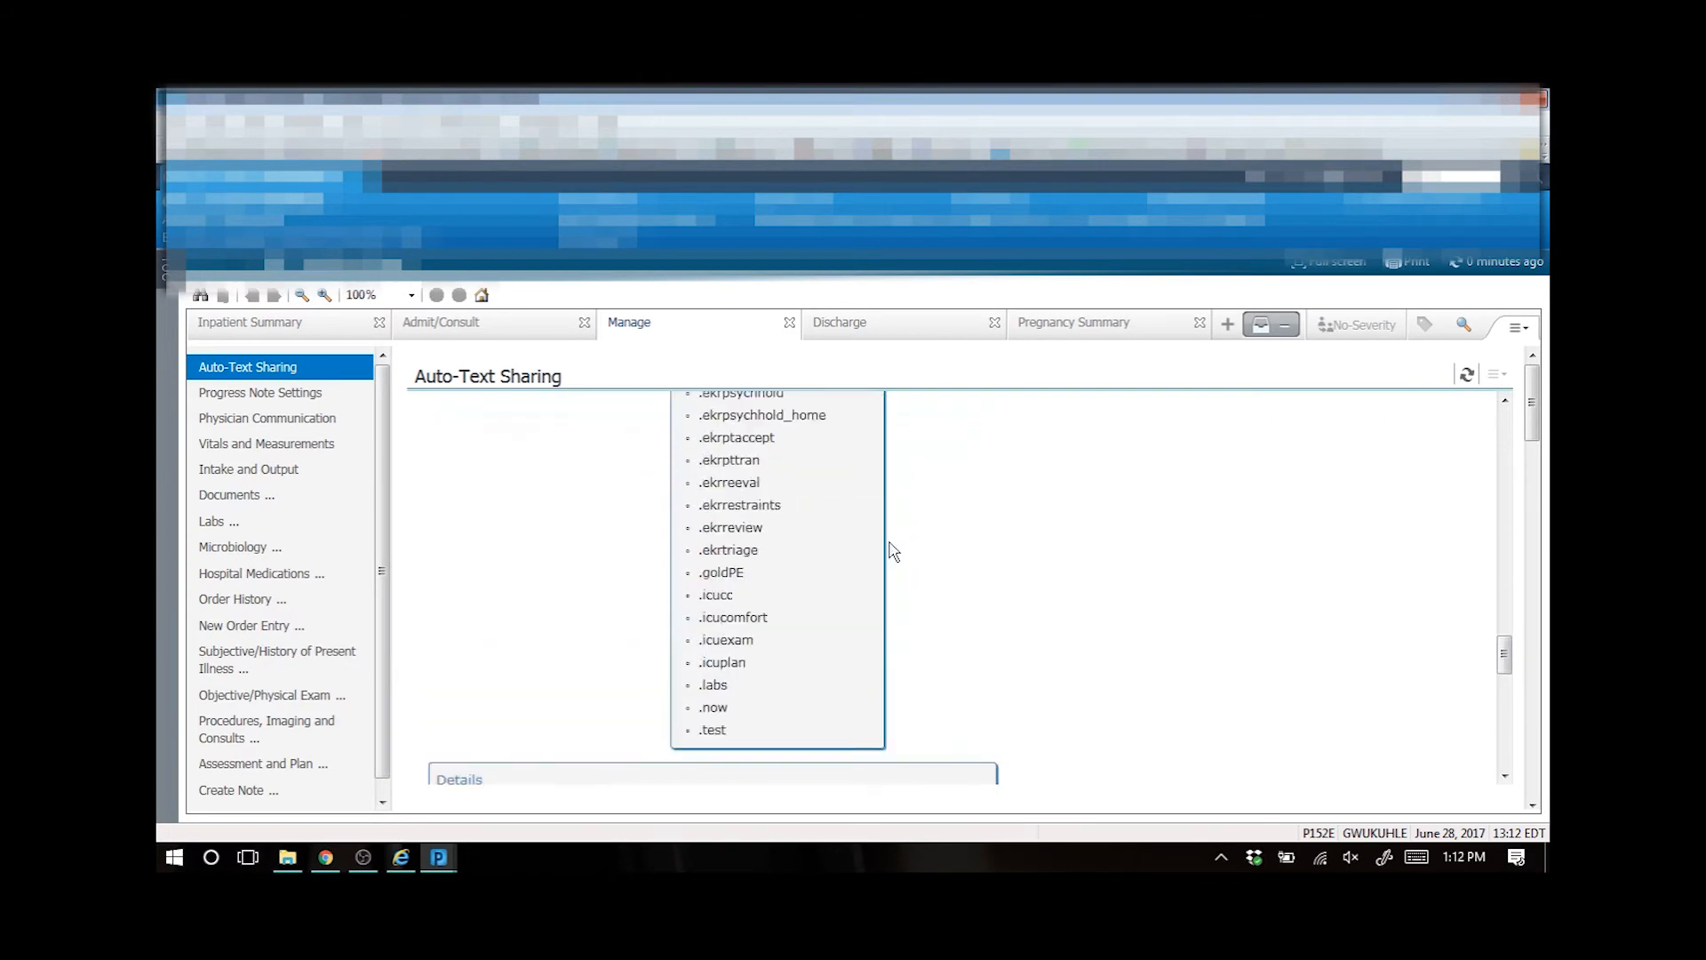
pyautogui.click(718, 708)
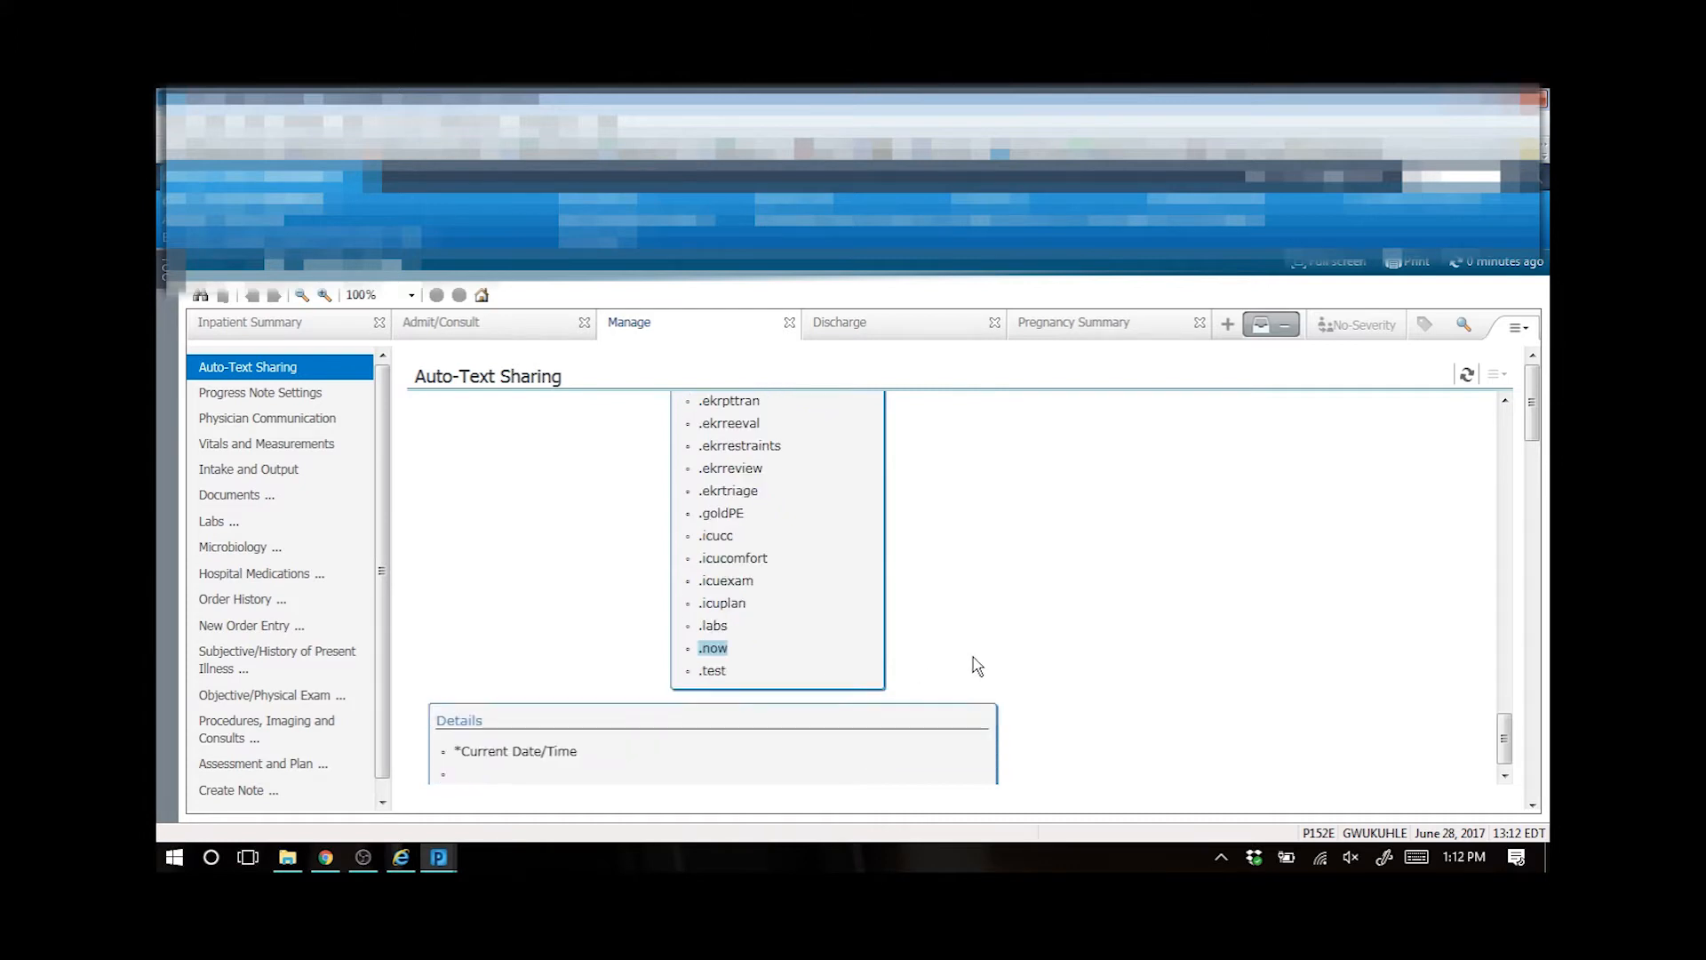
pyautogui.click(745, 580)
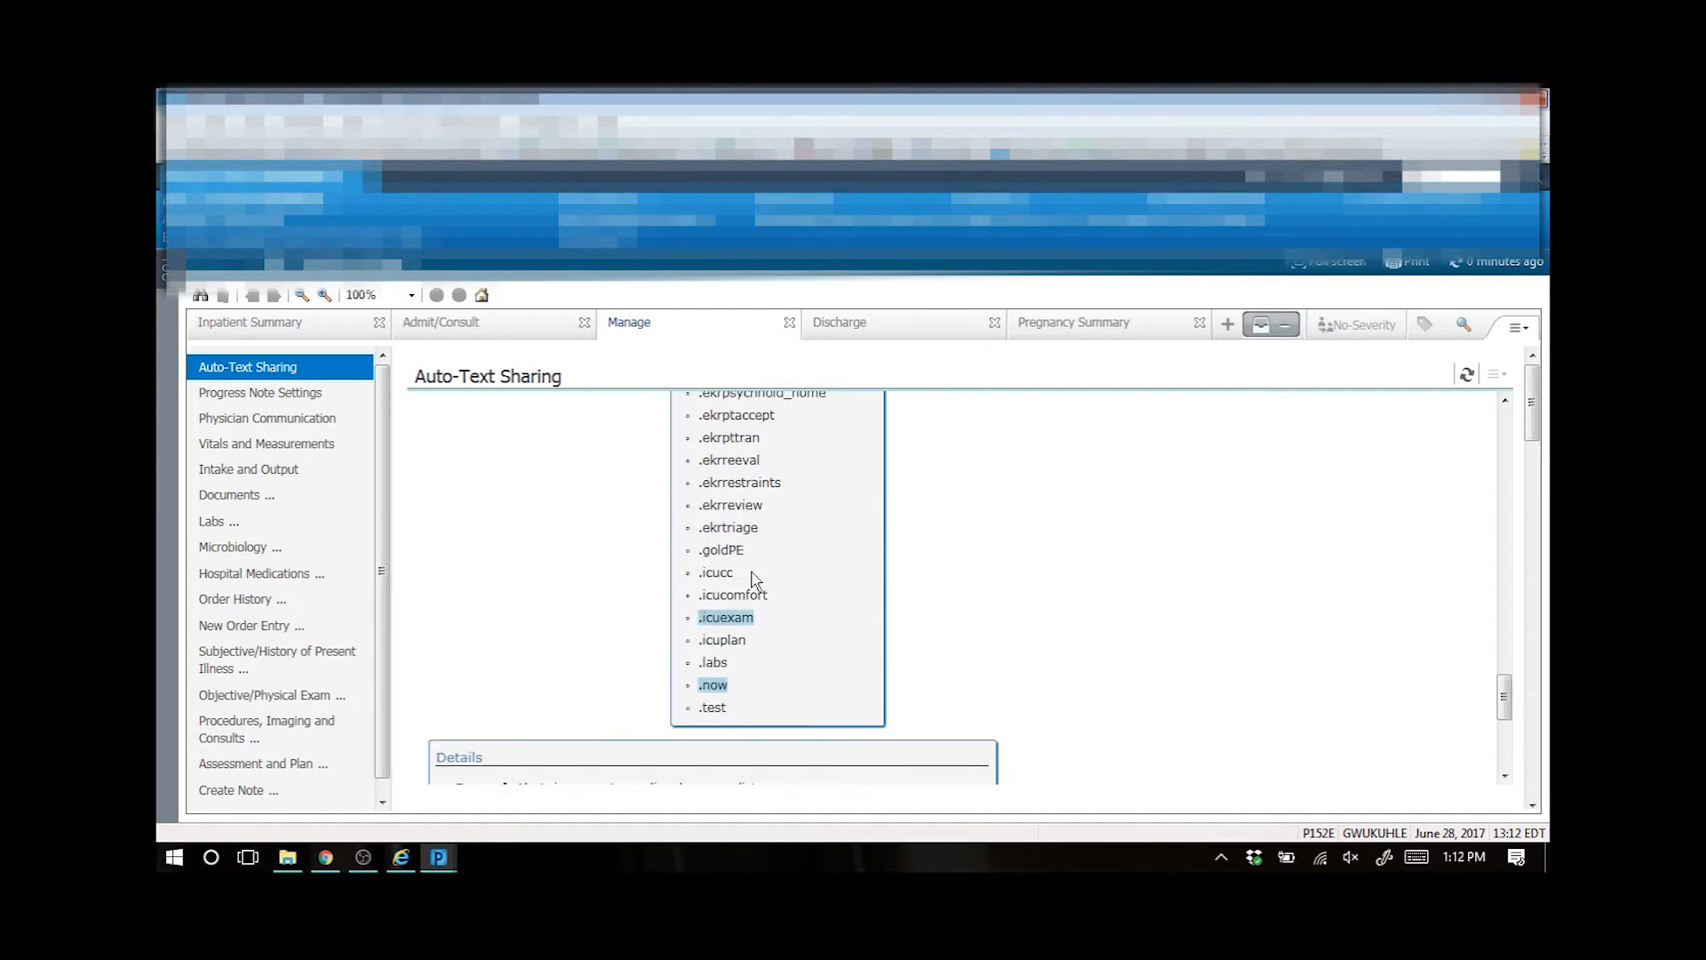
pyautogui.click(762, 555)
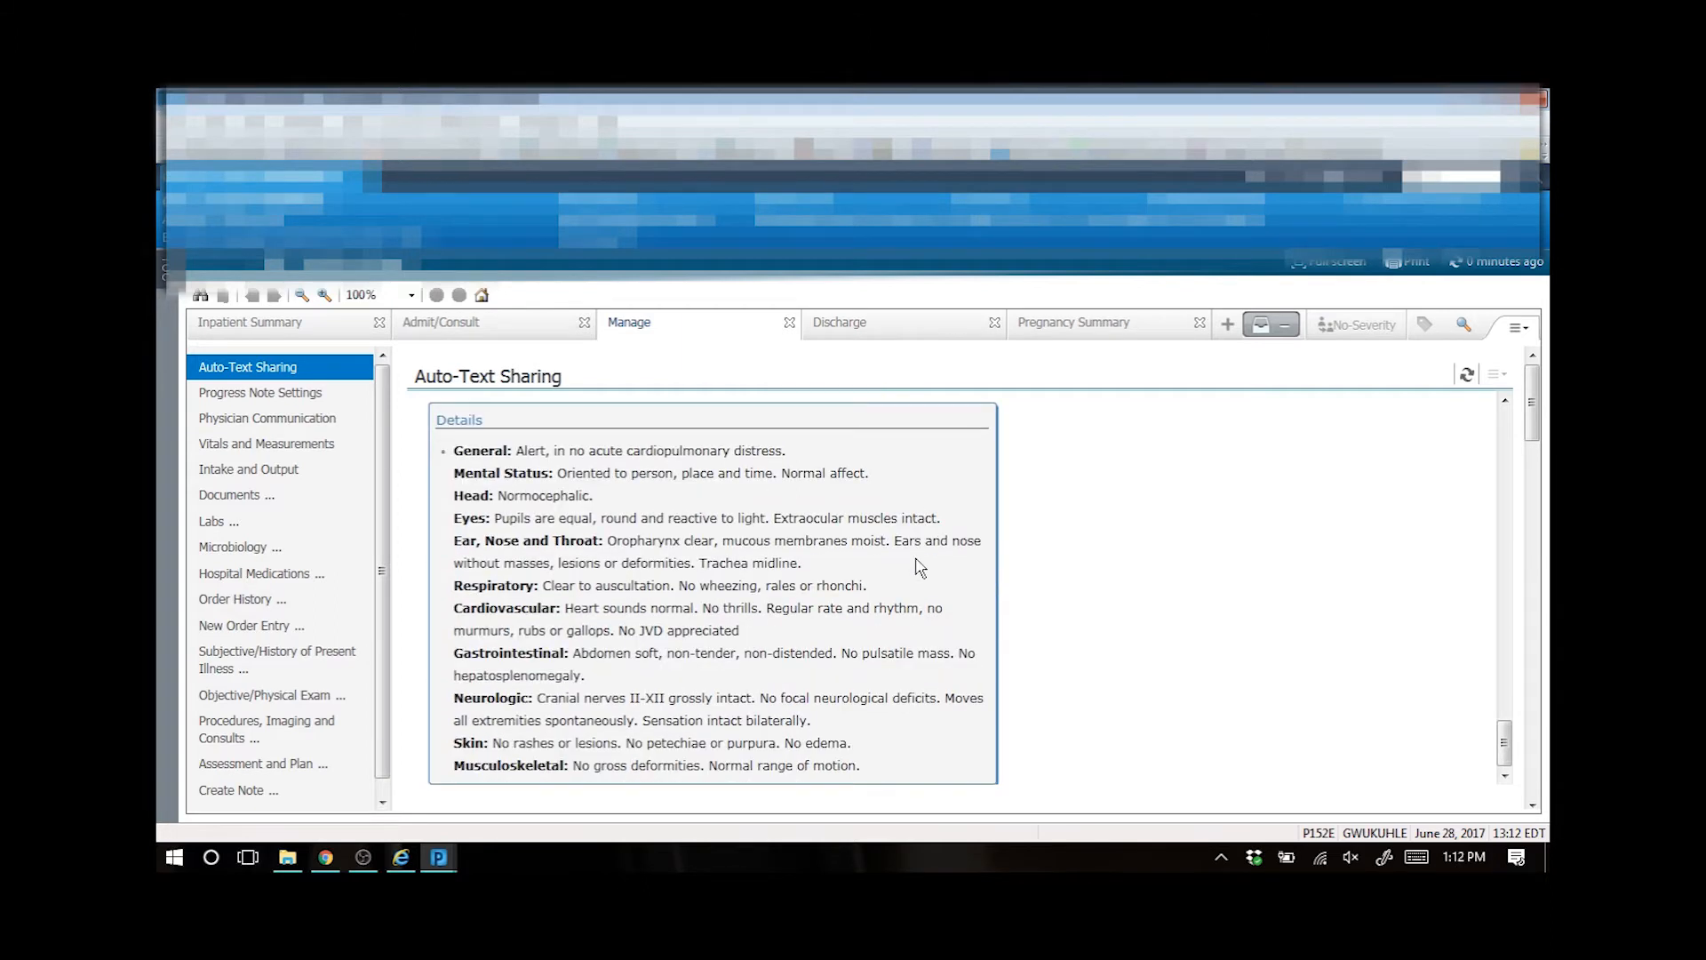
# - Search for the same provider again and browse through that provider's list of shared auto texts
pyautogui.scroll(20, 920, 568)
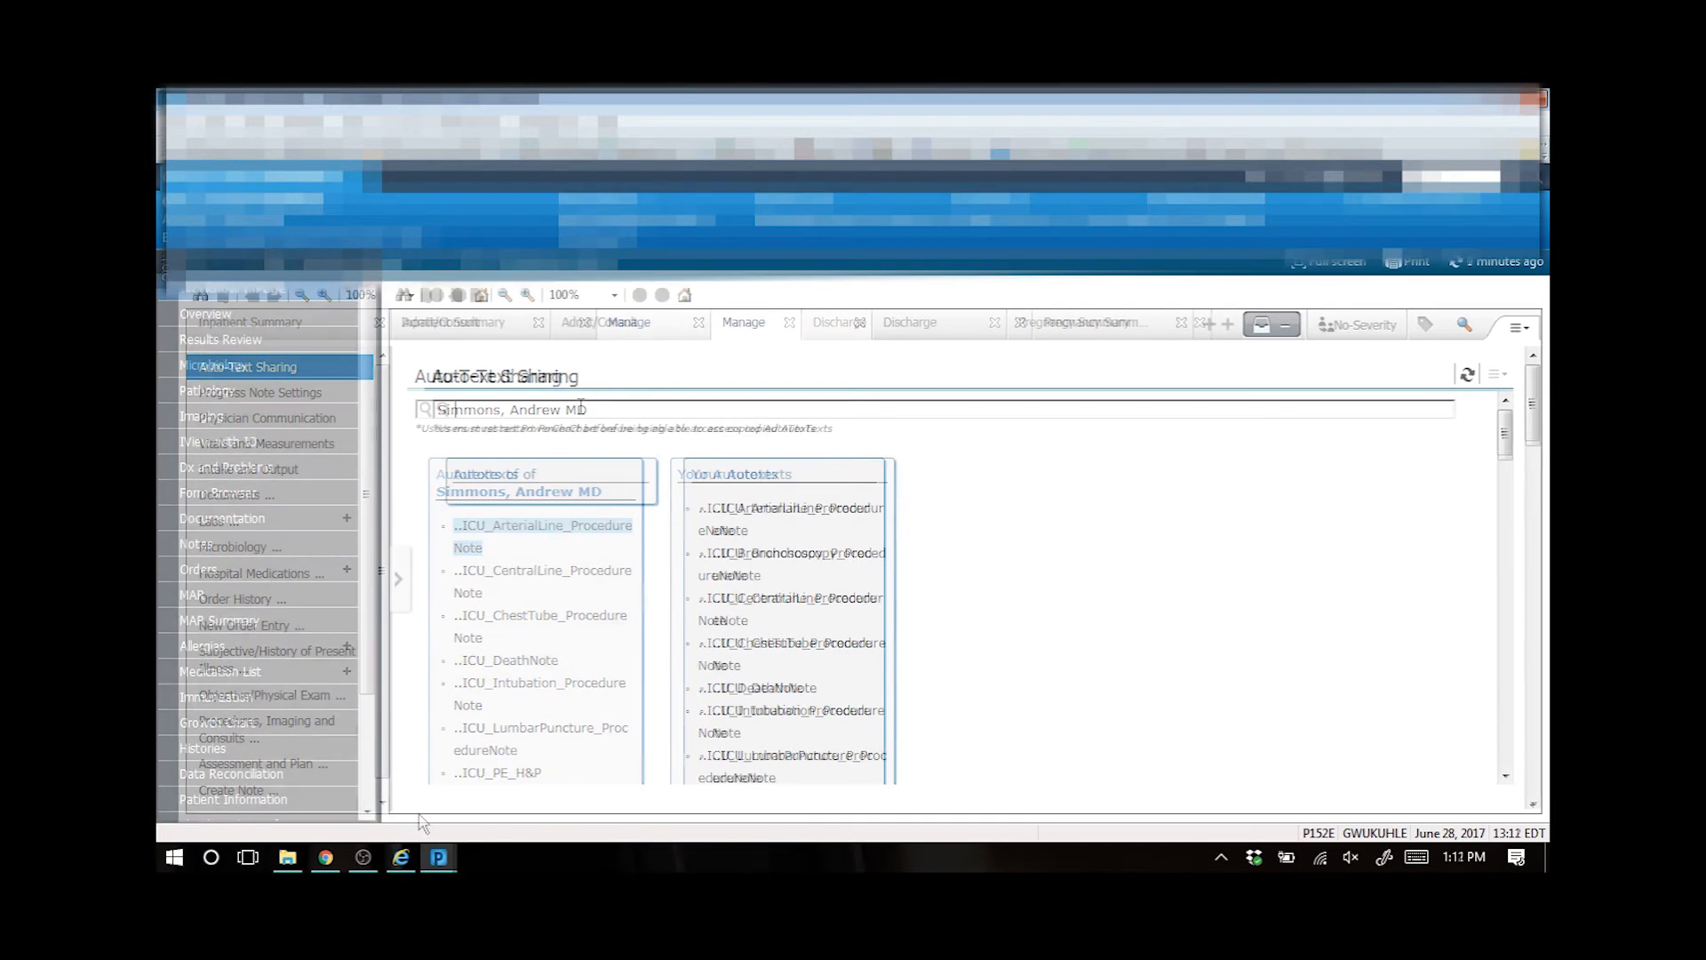
pyautogui.write('immo')
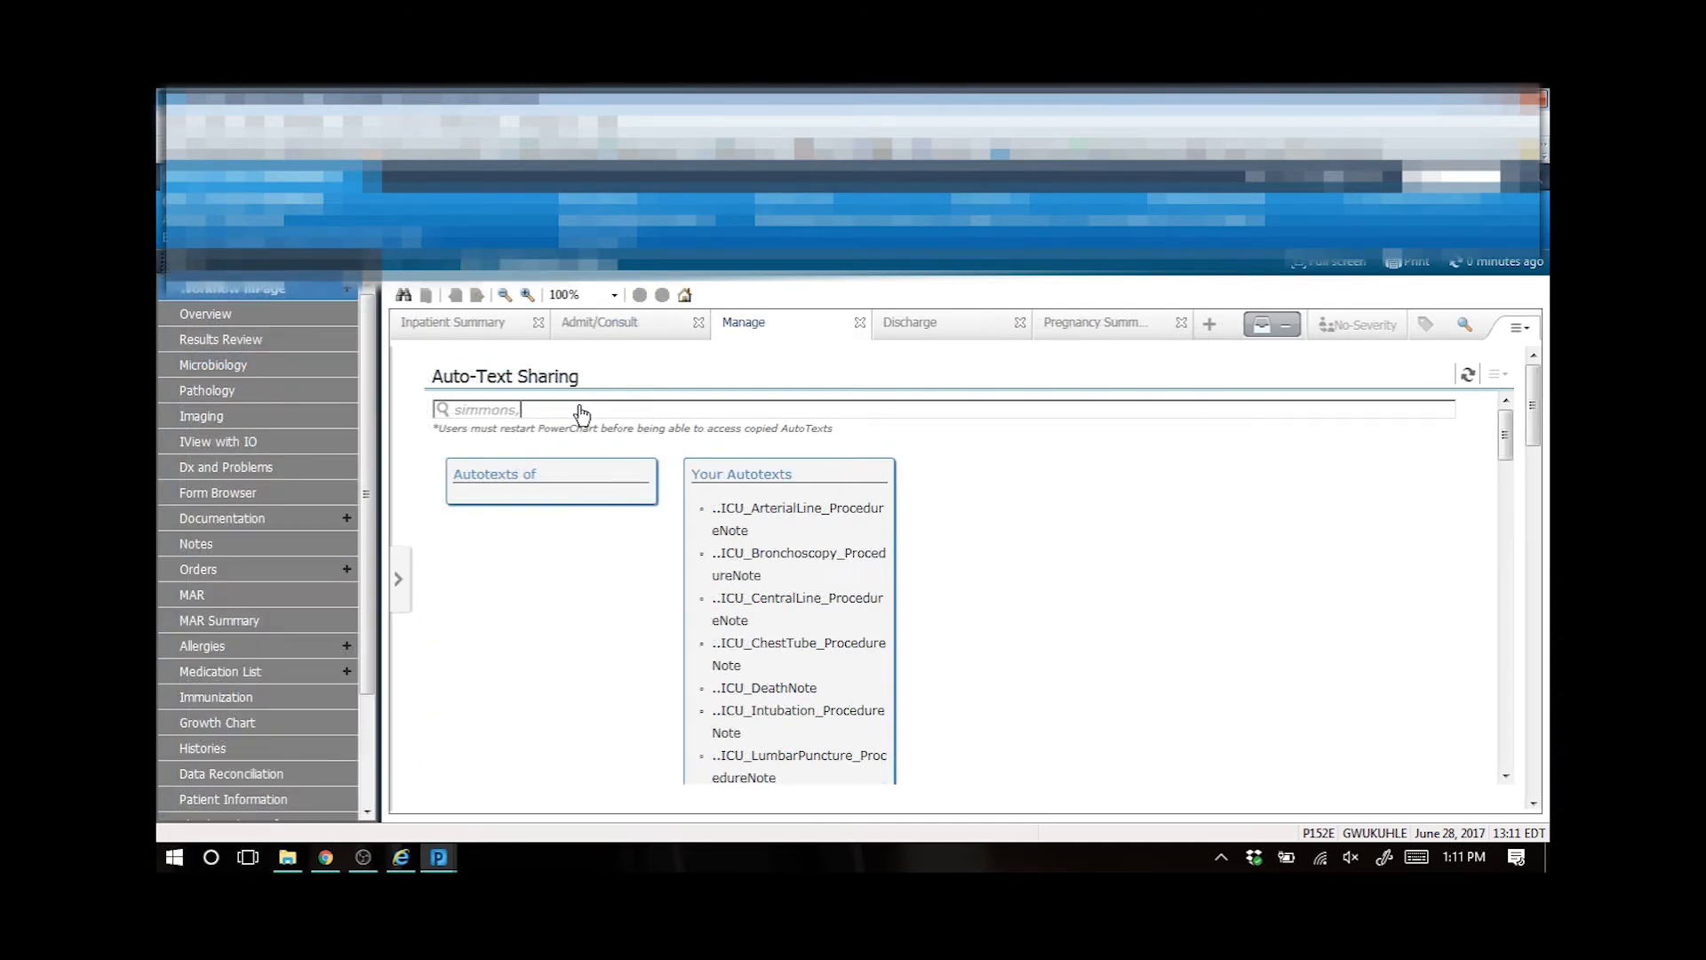
pyautogui.write('ns,')
pyautogui.click(579, 435)
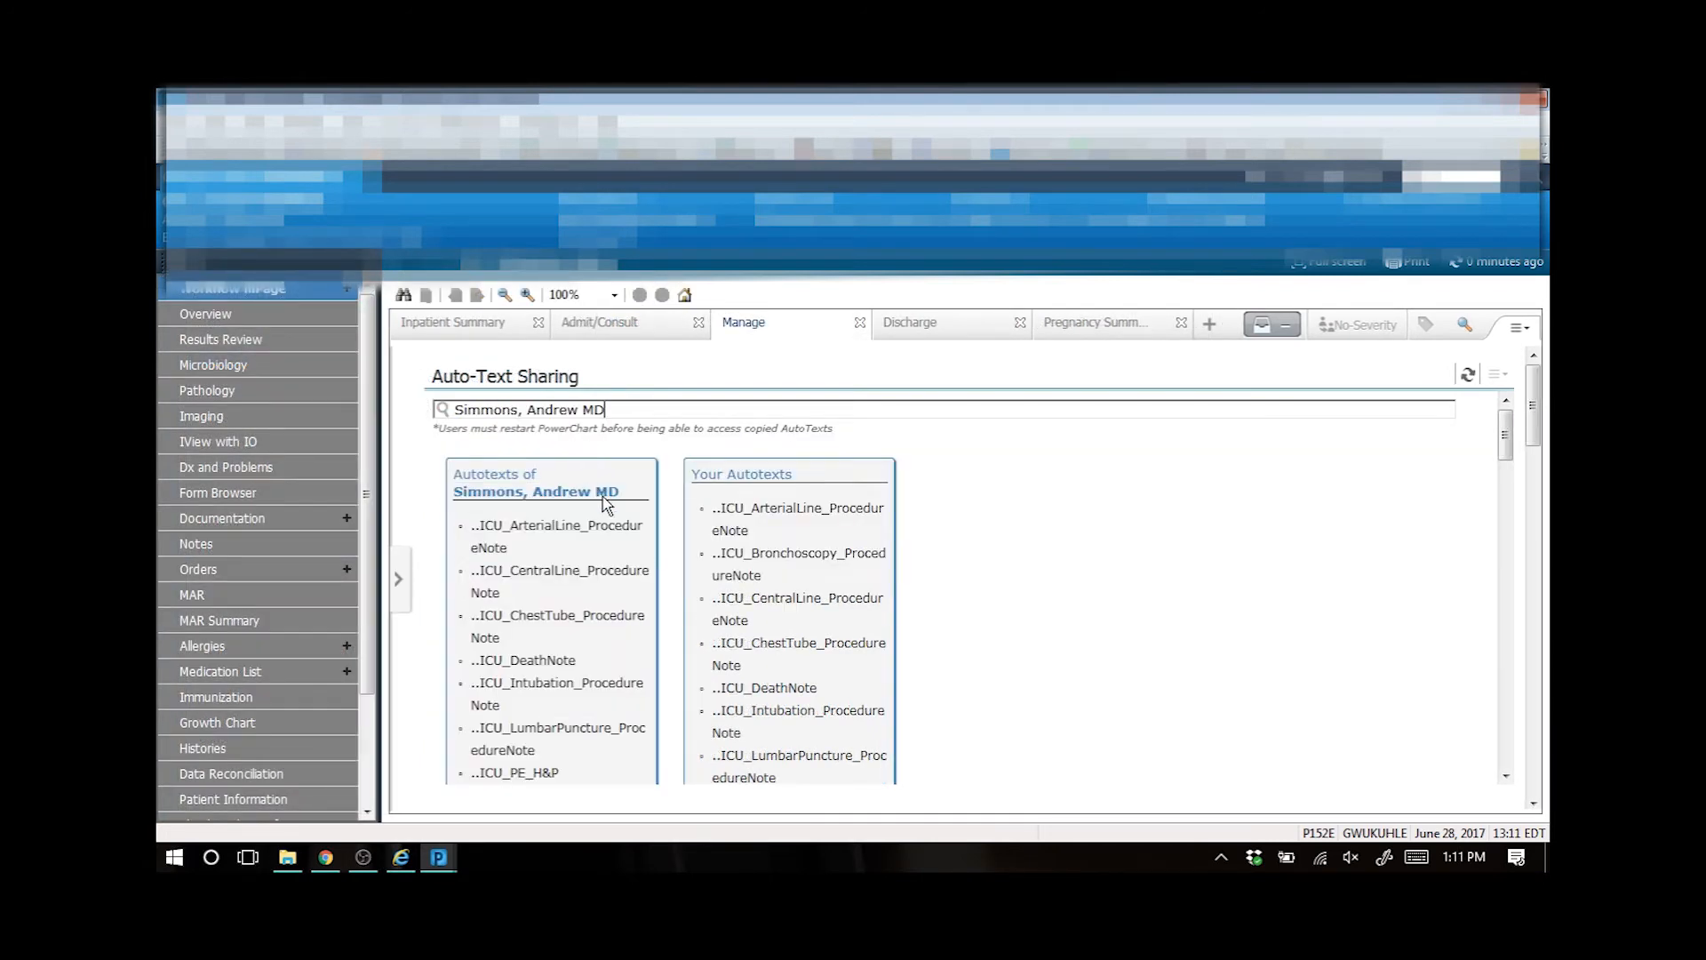
pyautogui.scroll(-4, 678, 631)
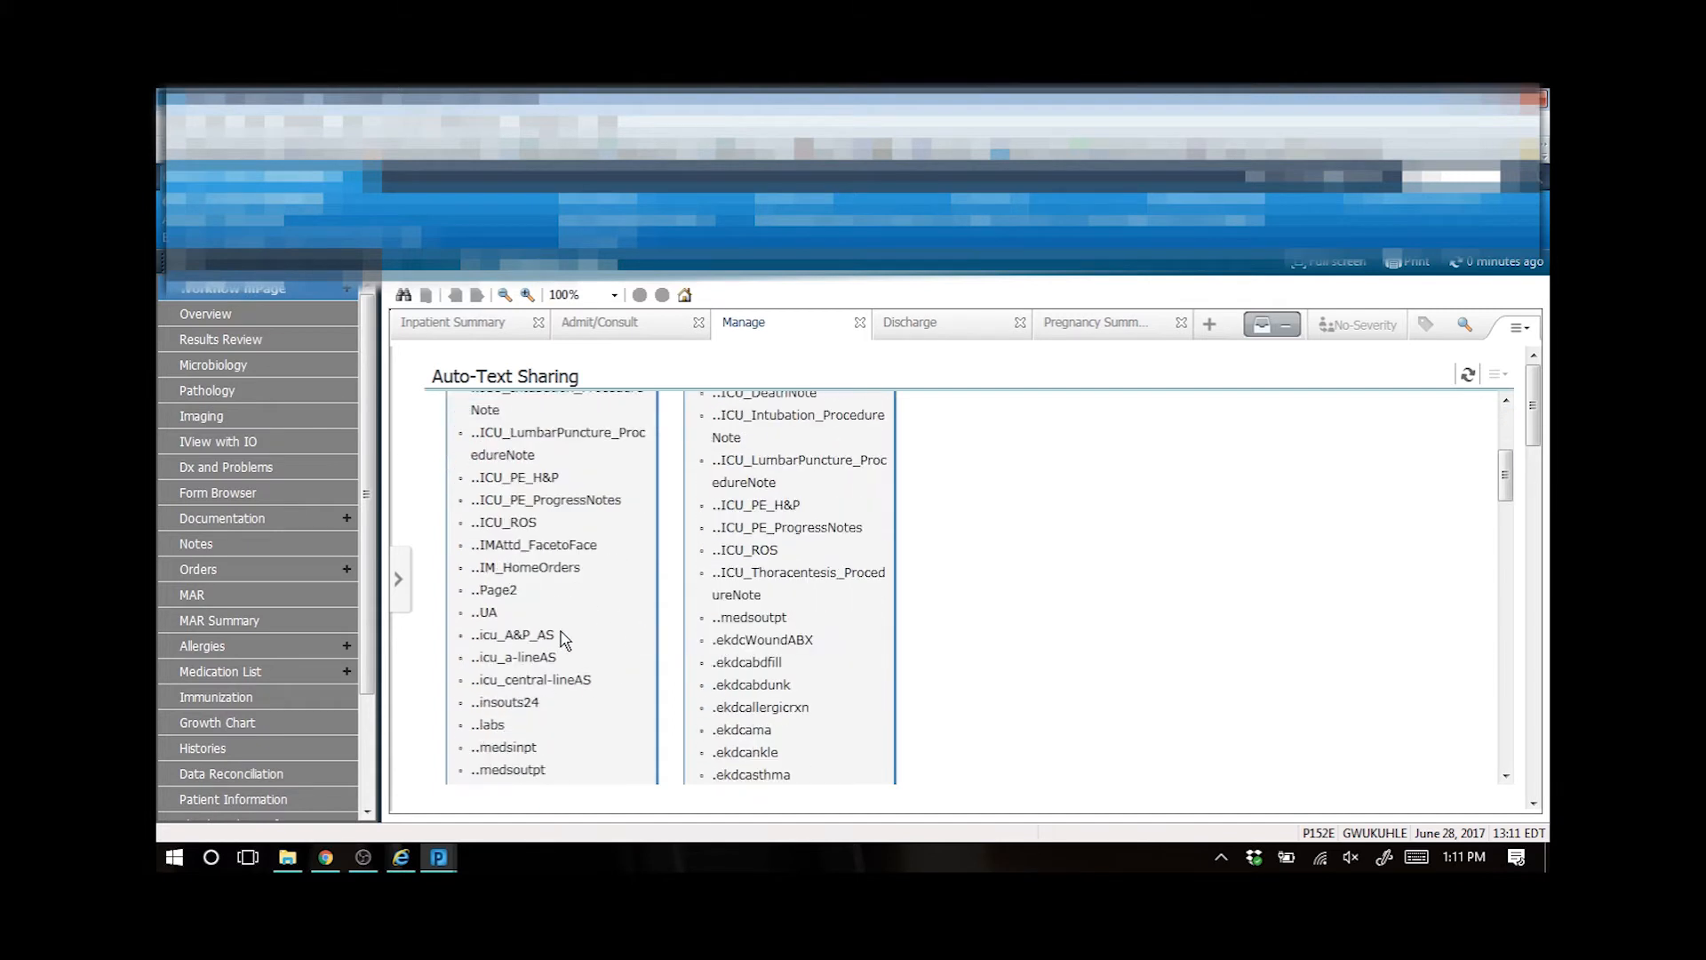
pyautogui.click(495, 590)
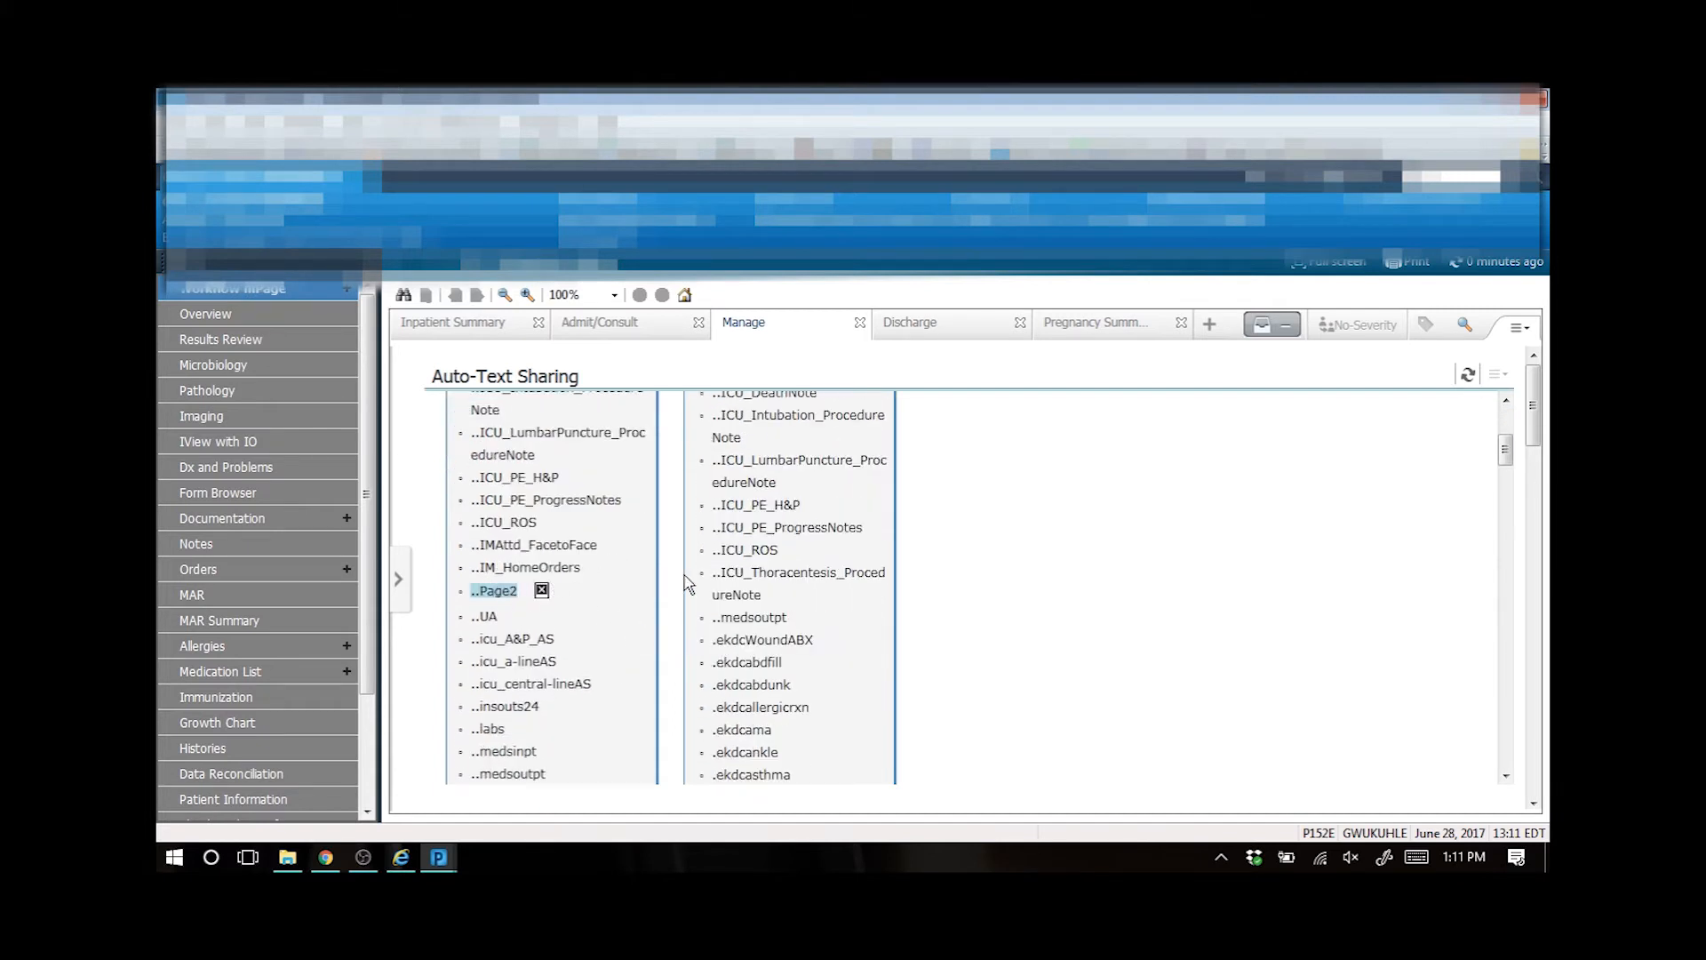
pyautogui.scroll(4, 693, 583)
pyautogui.scroll(-5, 693, 583)
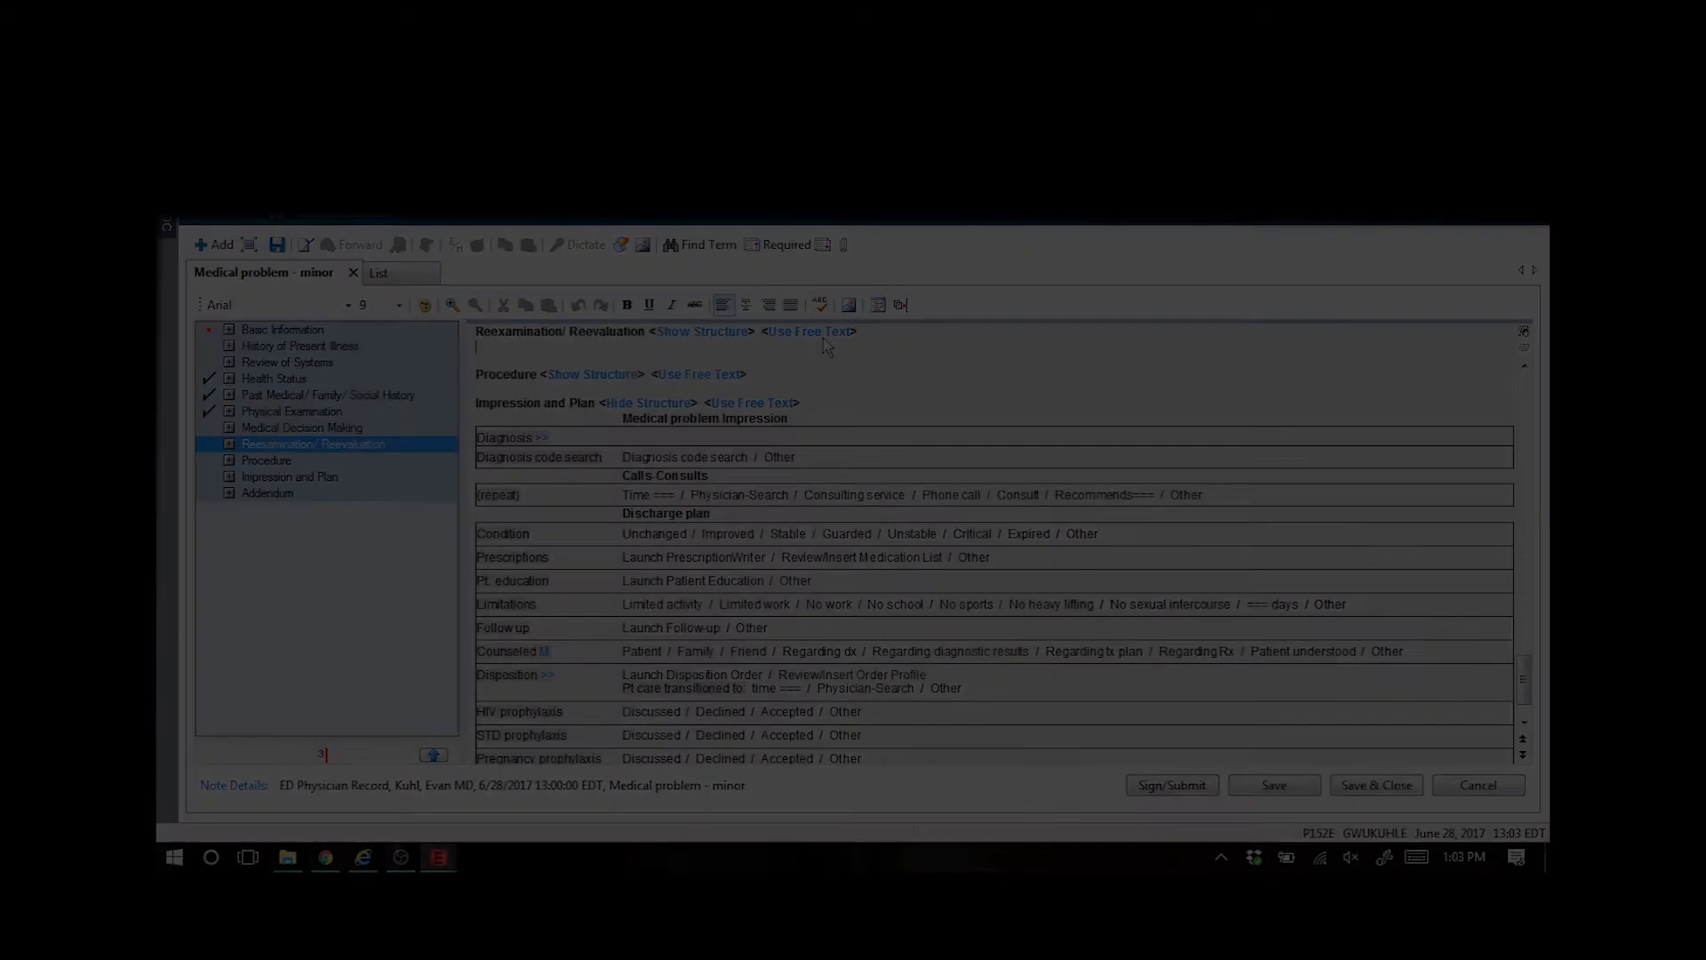
# - In the note's Reexamination/Reevaluation section, filter auto texts by .ekmdmcxp and insert the .ekmdmcxp_lowrisk phrase
pyautogui.write('ek')
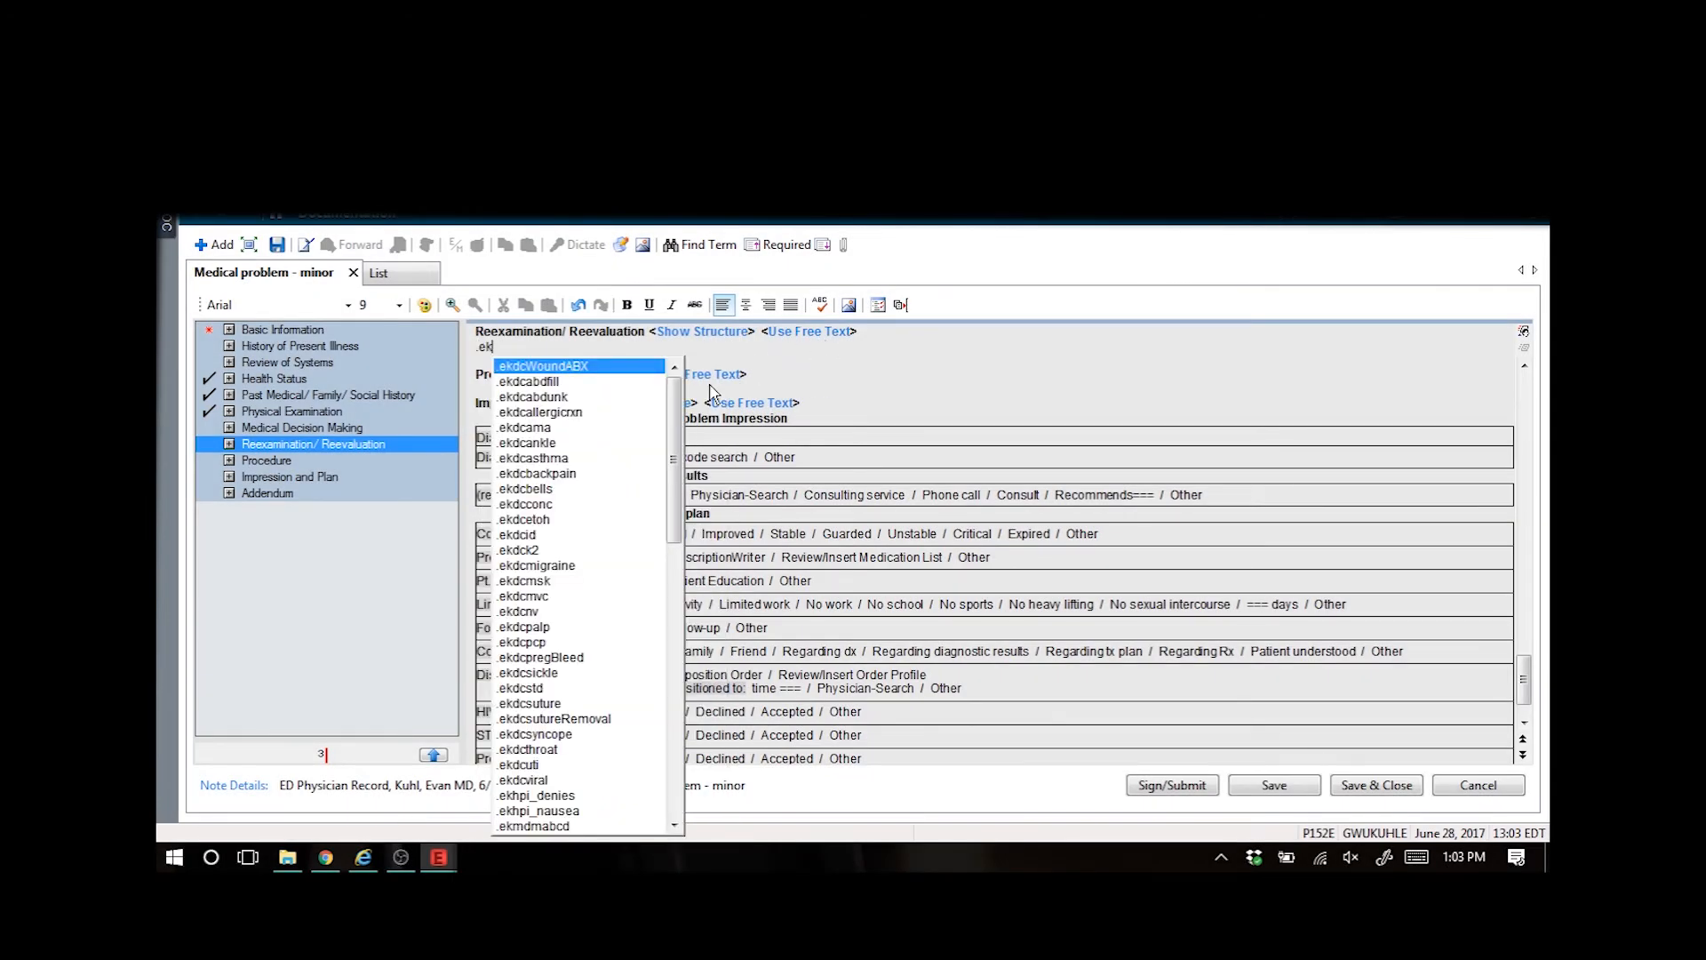
pyautogui.moveTo(678, 418); pyautogui.dragTo(699, 355)
pyautogui.write('mdm')
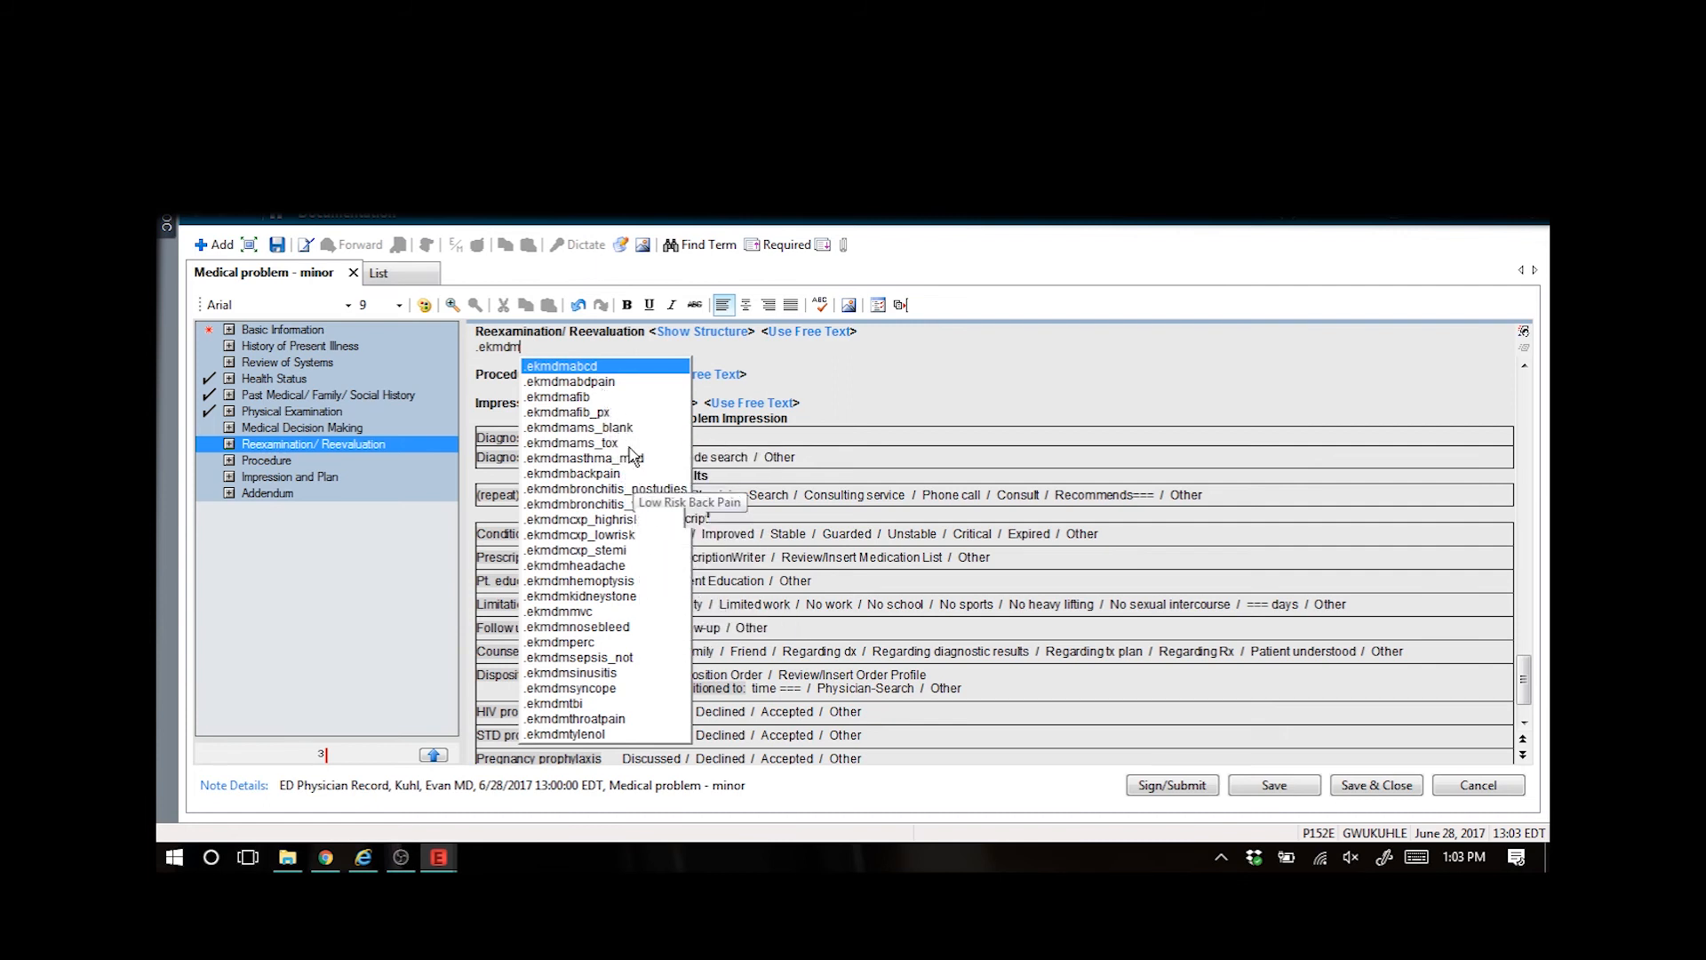
pyautogui.write('cxp')
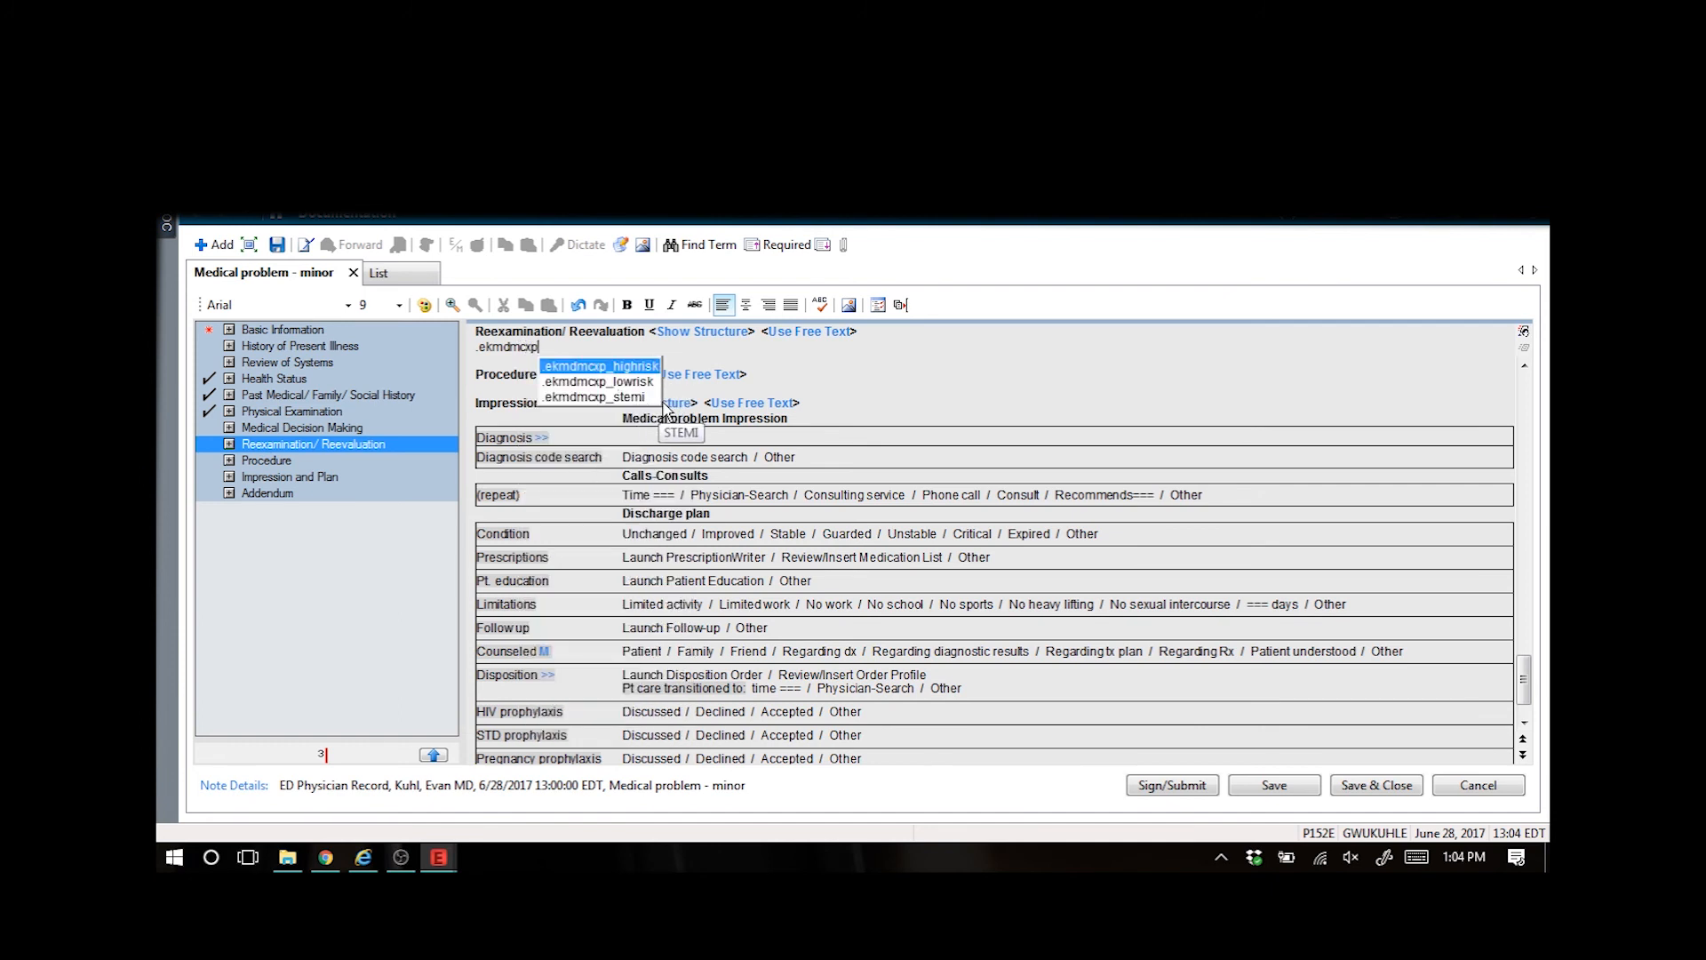
pyautogui.doubleClick(648, 382)
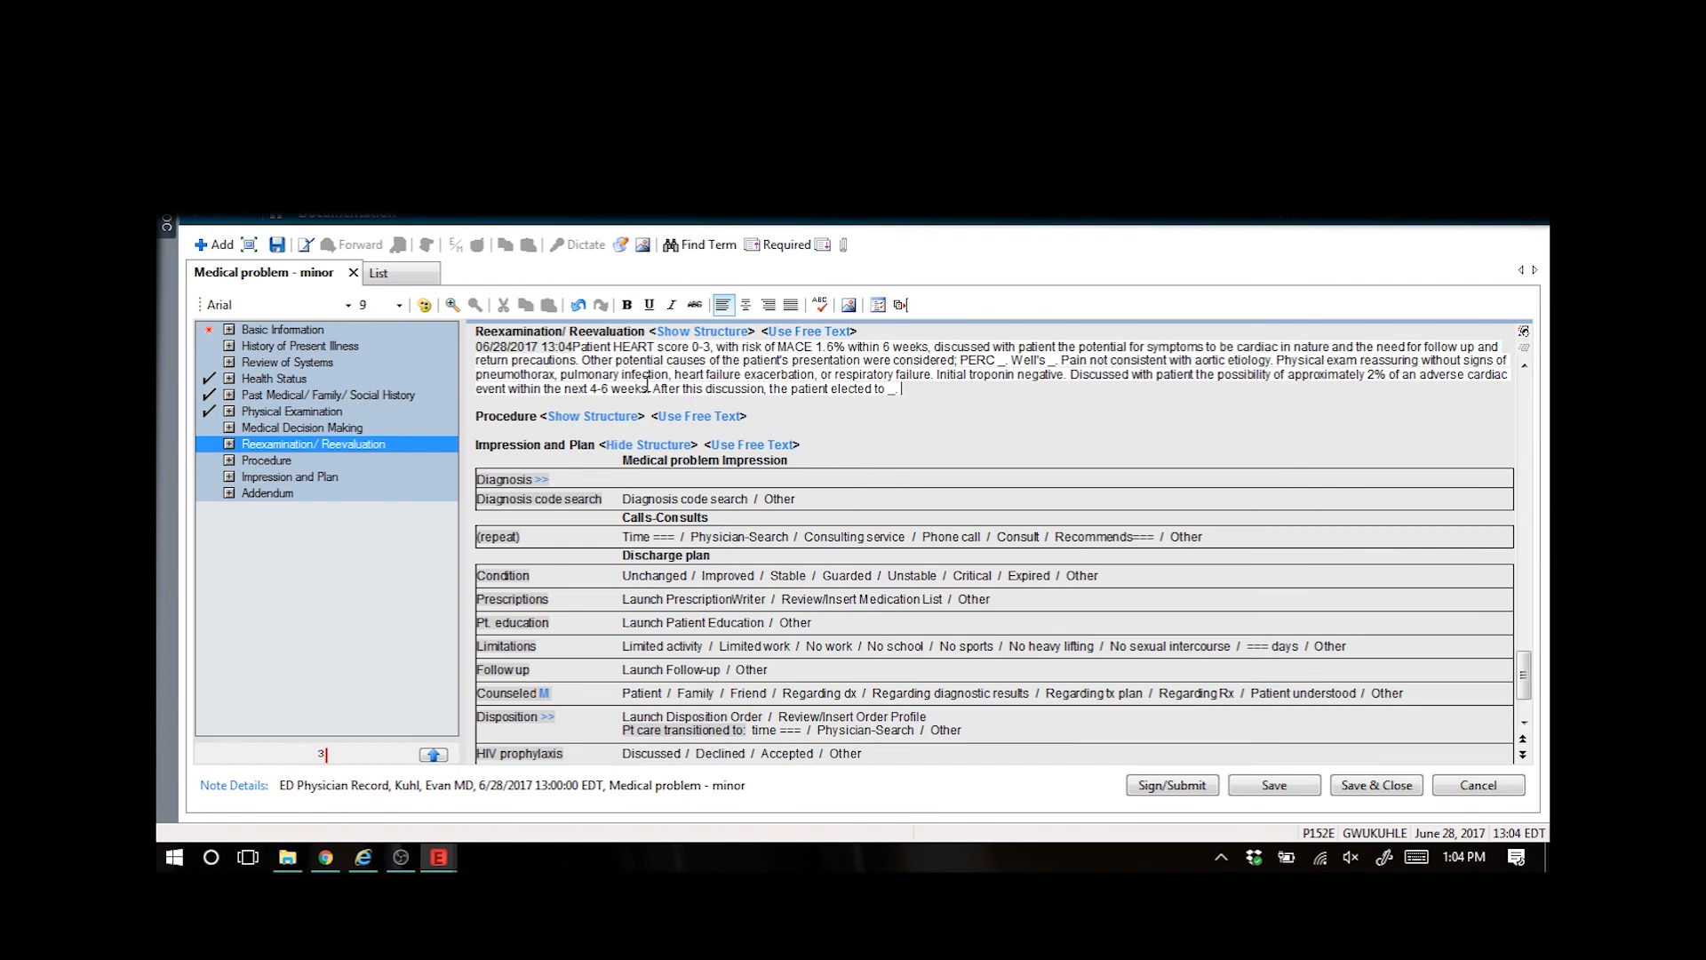